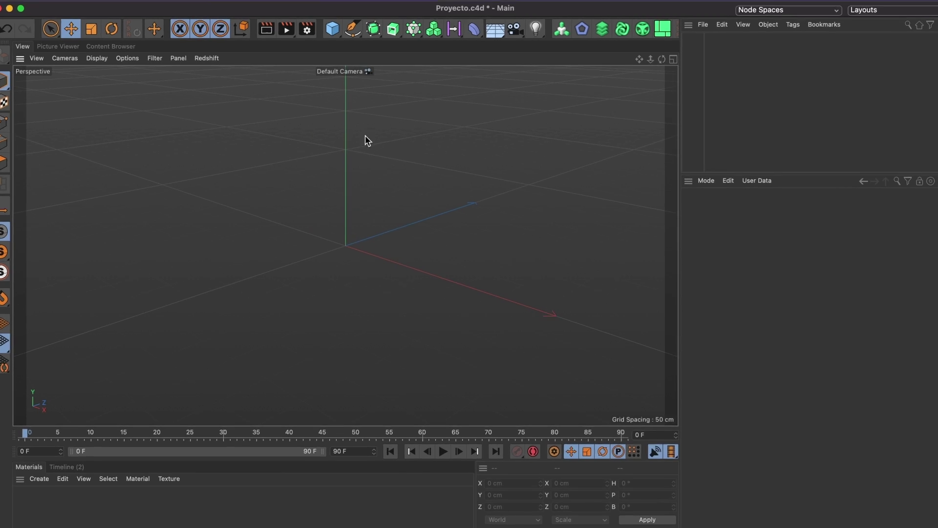
Add a MoText object from the MoGraph menu, showing the default word 'Text'
click(419, 30)
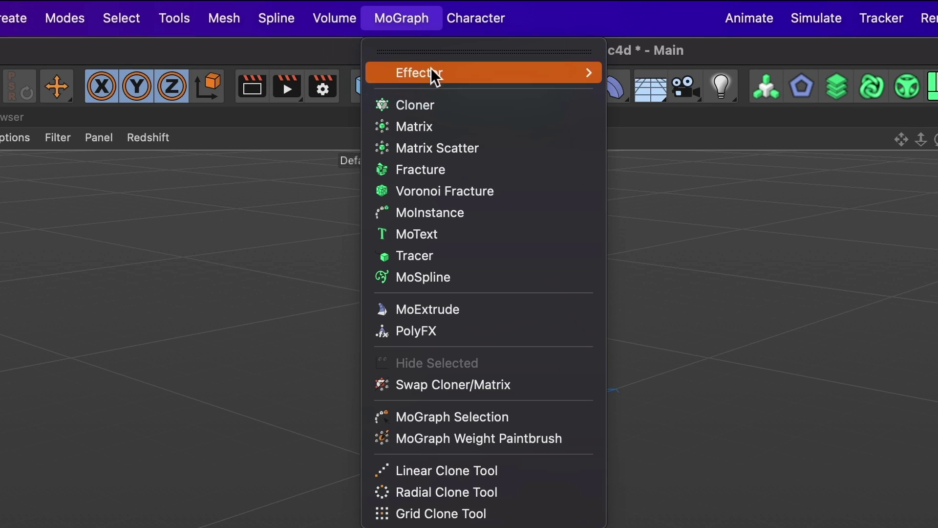
click(412, 228)
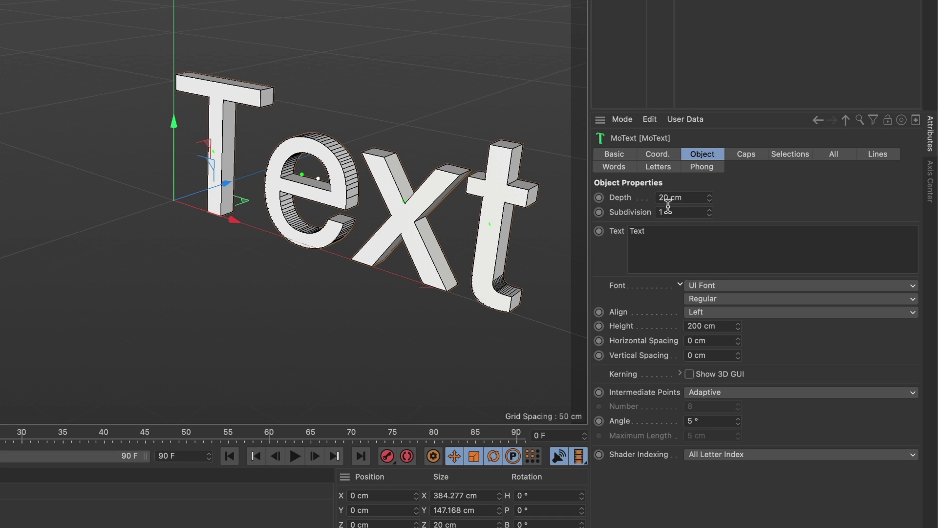
Set the MoText depth to 21 cm, testing higher subdivisions before returning them to 1
click(710, 200)
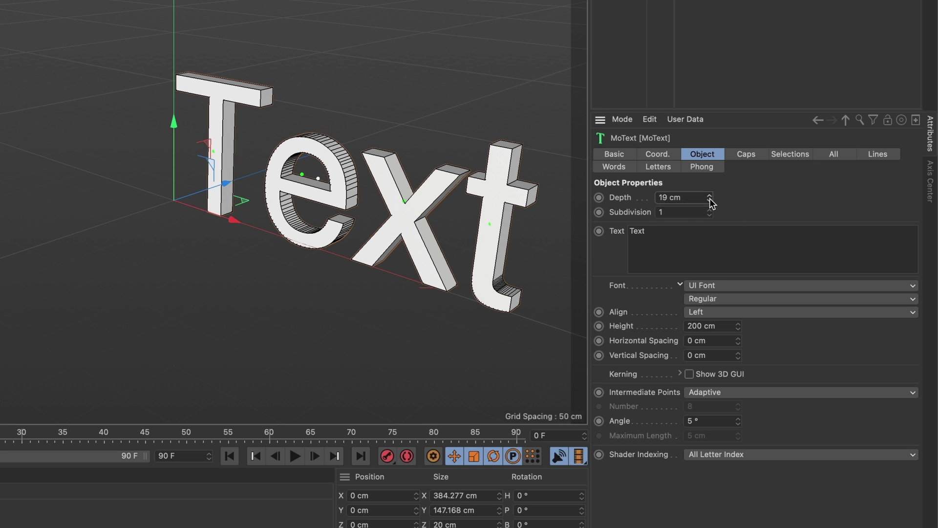
drag(710, 198, 710, 201)
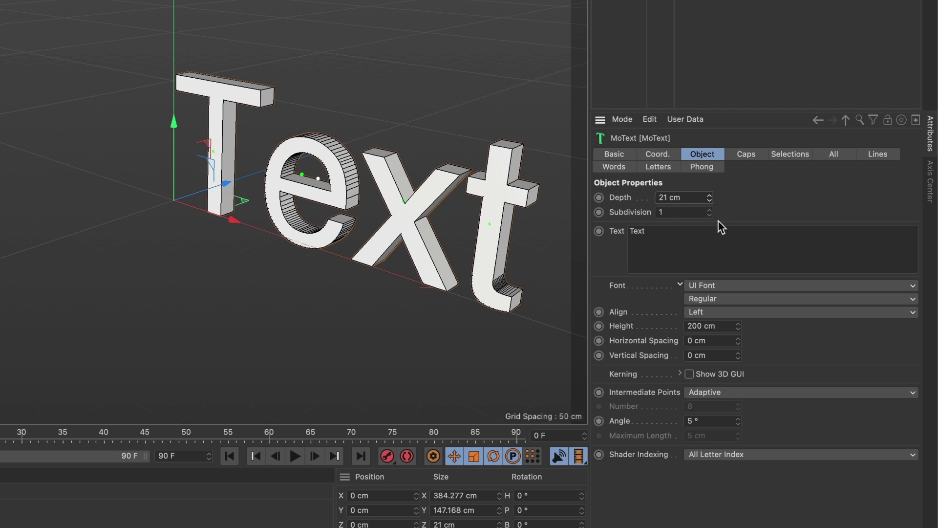
click(710, 209)
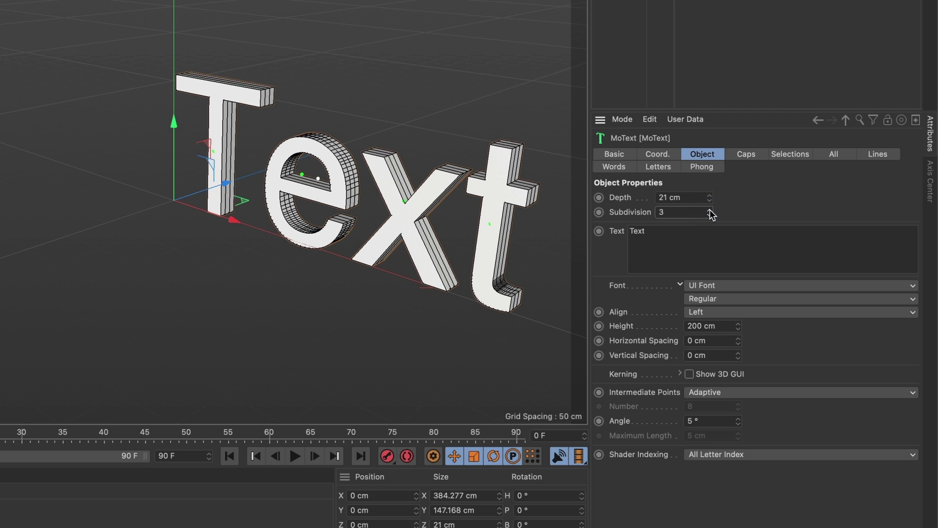
click(710, 210)
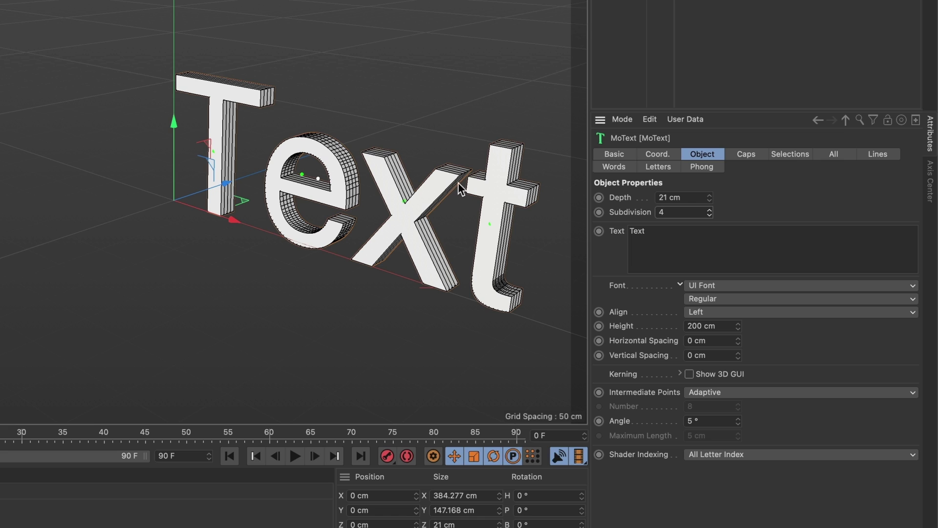
scroll(505, 203, up, 3)
scroll(489, 177, up, 3)
scroll(434, 175, up, 3)
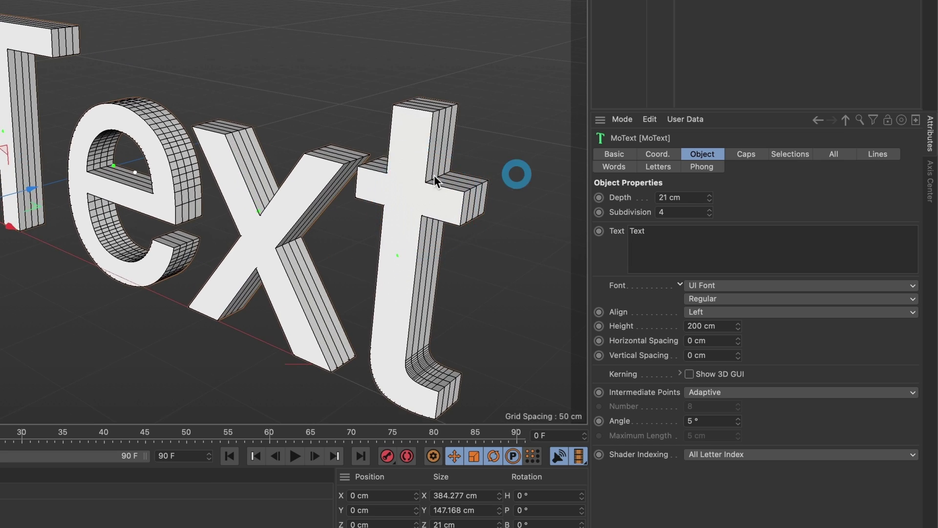
scroll(410, 195, up, 3)
scroll(410, 195, down, 3)
scroll(398, 183, down, 3)
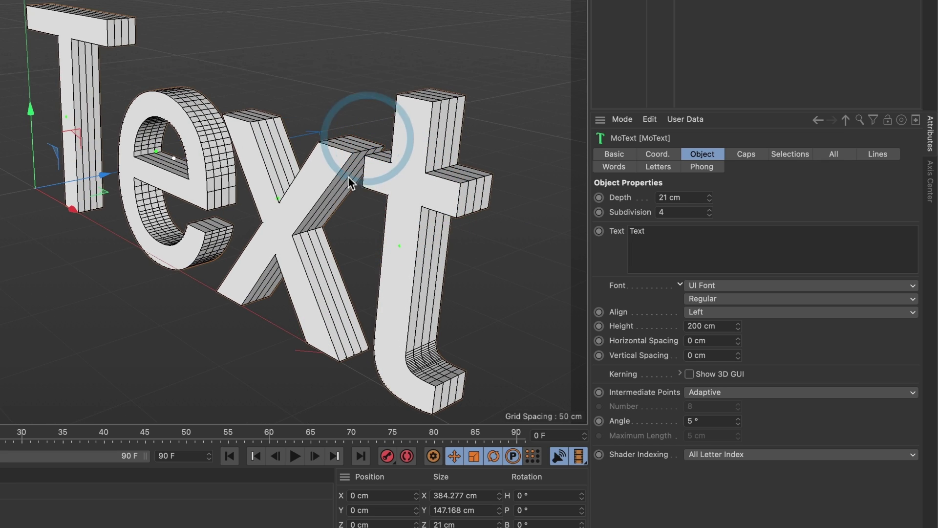
click(711, 215)
click(711, 215)
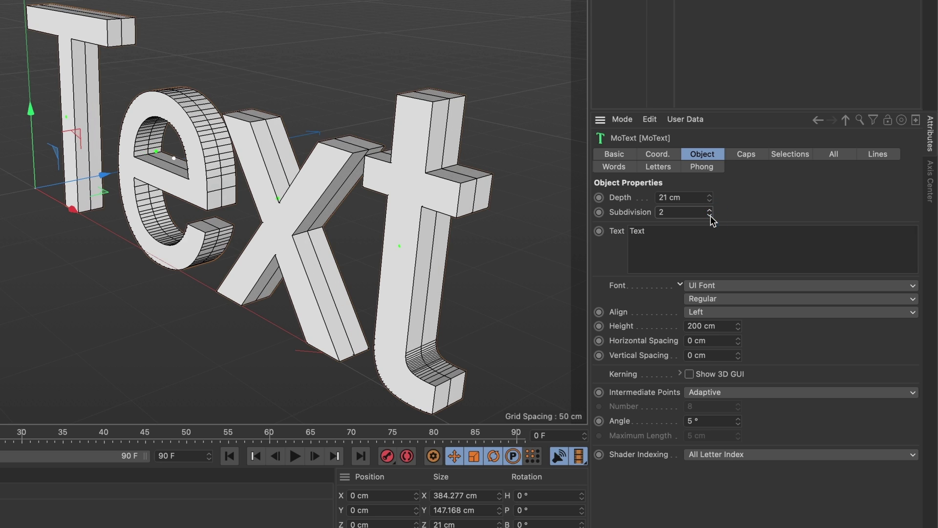
click(711, 216)
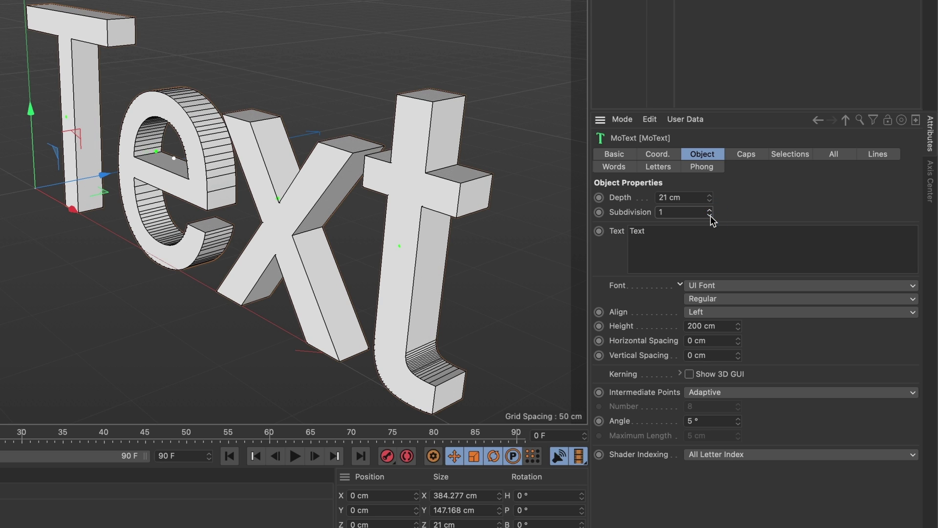
Replace the default word with 'tútos' and orbit around the new text
double_click(638, 231)
text(tútos)
click(617, 261)
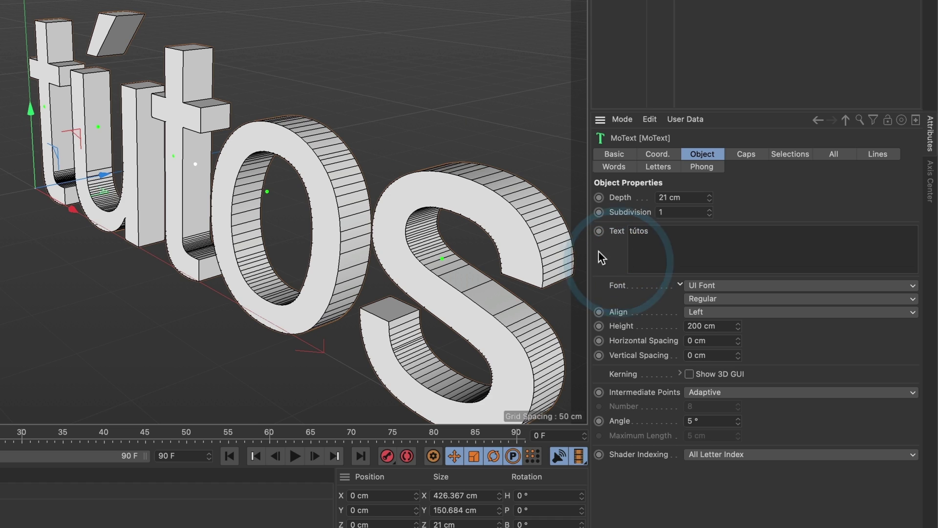
scroll(330, 248, up, 5)
alt+drag(367, 234, 325, 215)
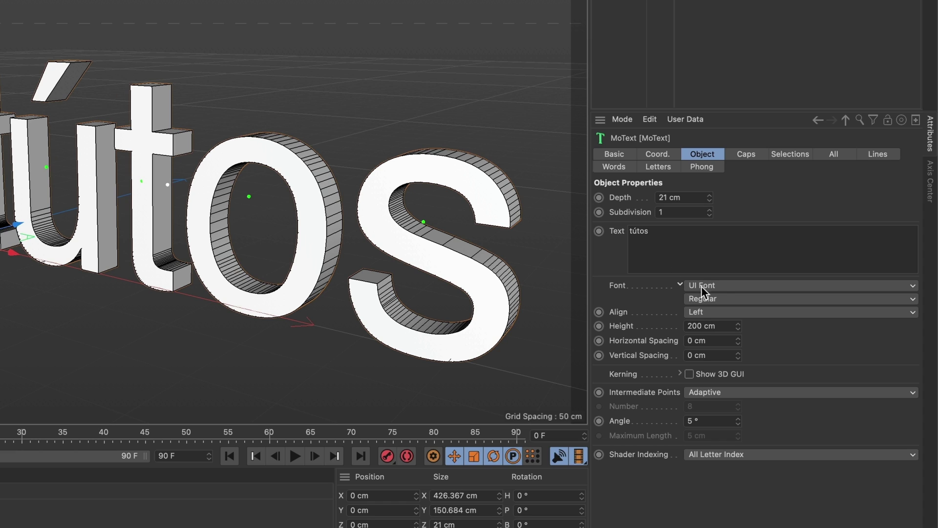
Switch the text font to ABC Modern Bold and zoom out to see the word
click(717, 286)
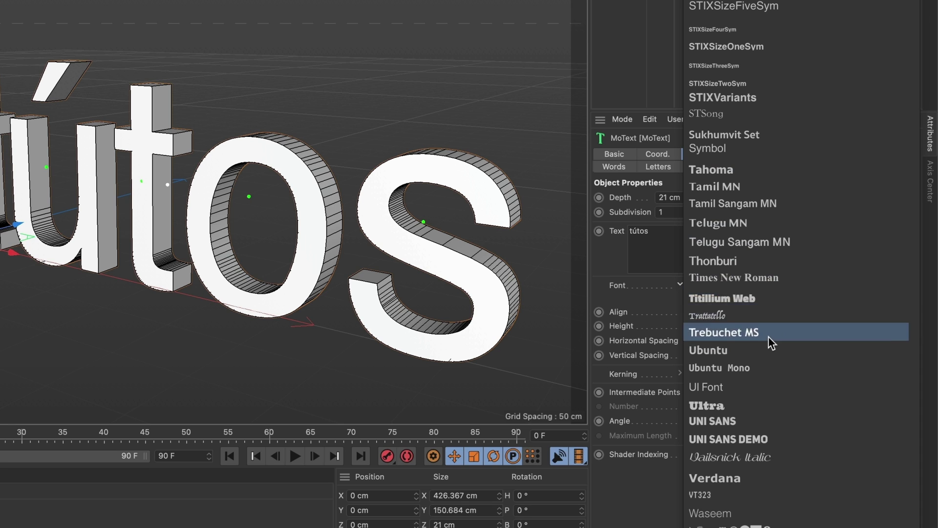
scroll(768, 337, up, 10)
scroll(768, 336, up, 10)
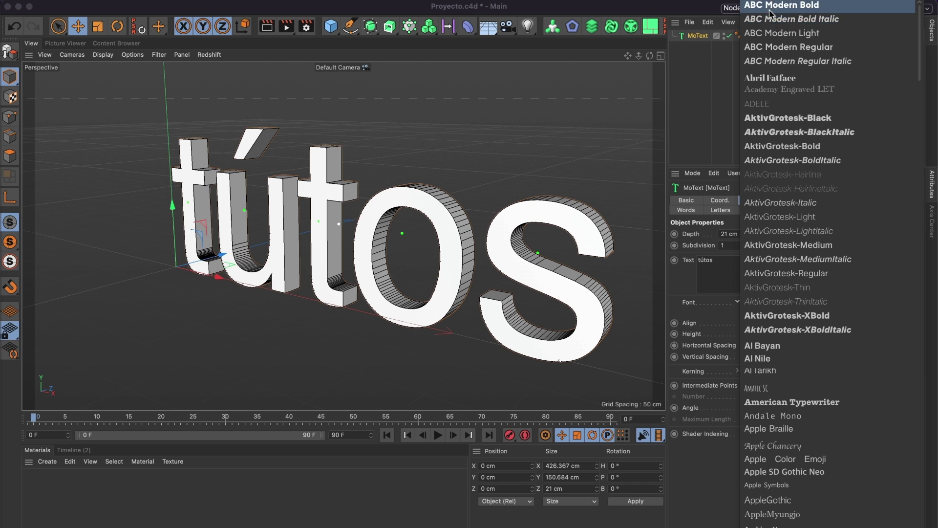
click(771, 9)
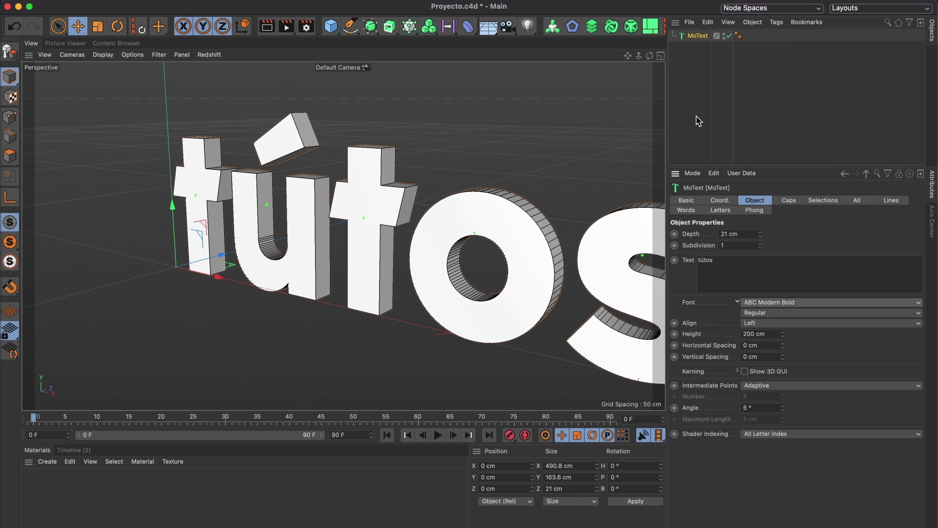
mouse_move(541, 272)
alt+right_down()
mouse_move(516, 286)
mouse_move(398, 250)
alt+right_up()
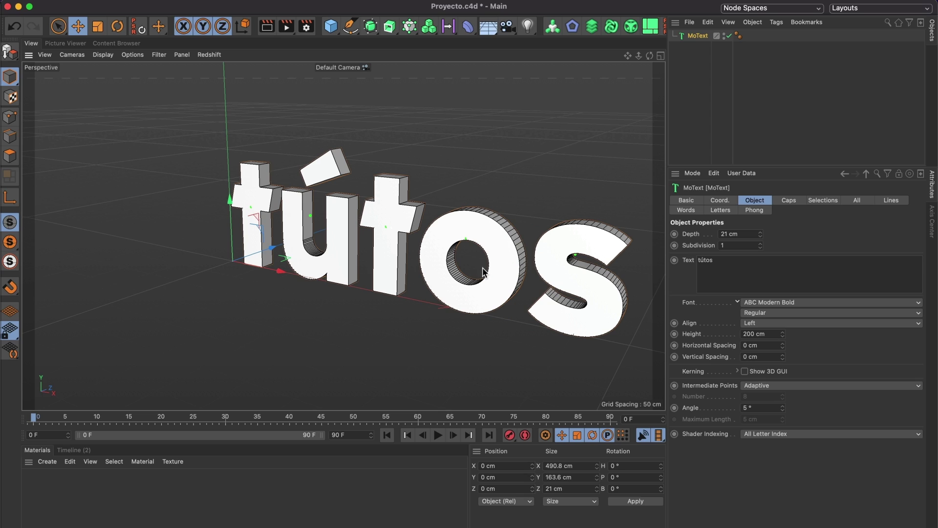
Set Align to Middle and reset Horizontal Spacing to 0 cm after testing it
click(765, 323)
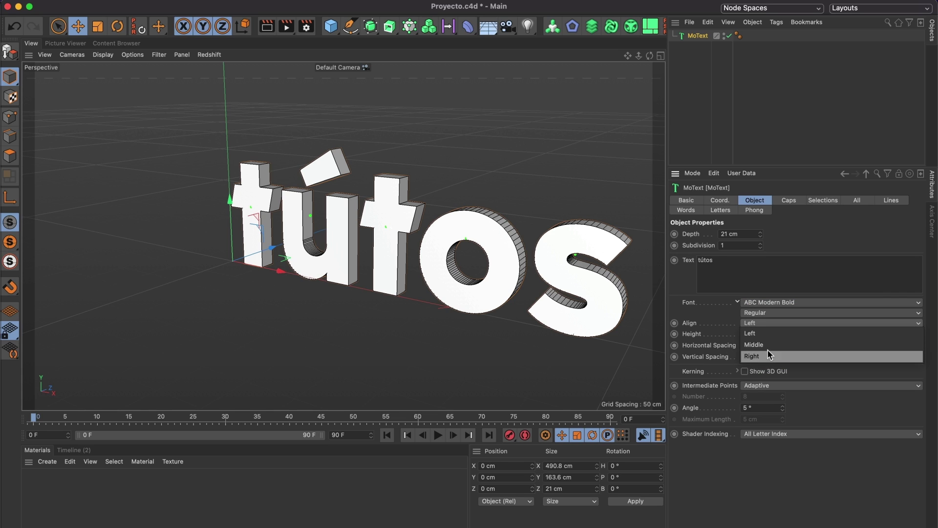
click(775, 348)
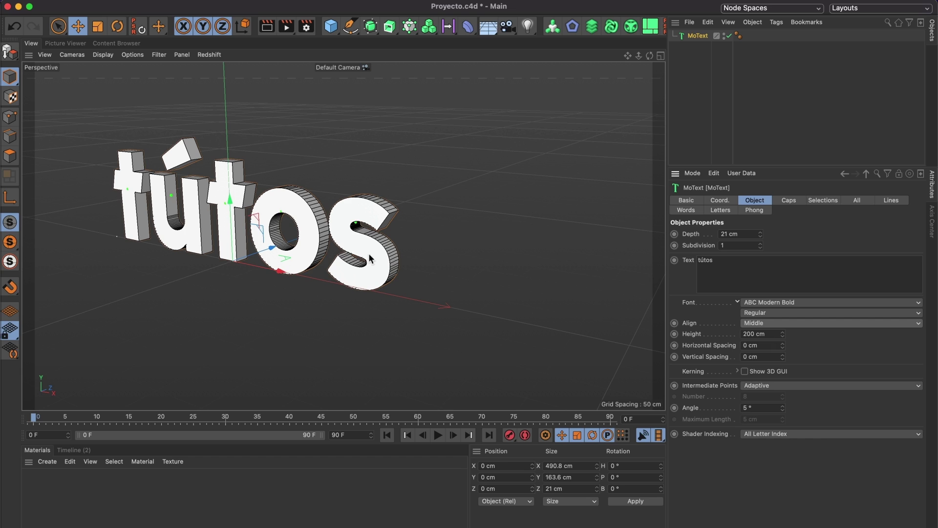
middle_drag(325, 255, 395, 280)
scroll(437, 278, up, 3)
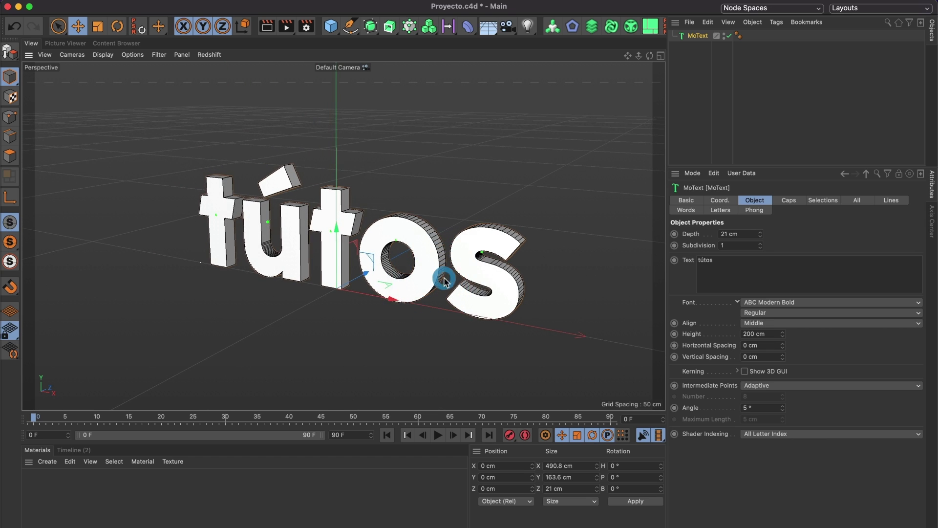
scroll(437, 276, up, 2)
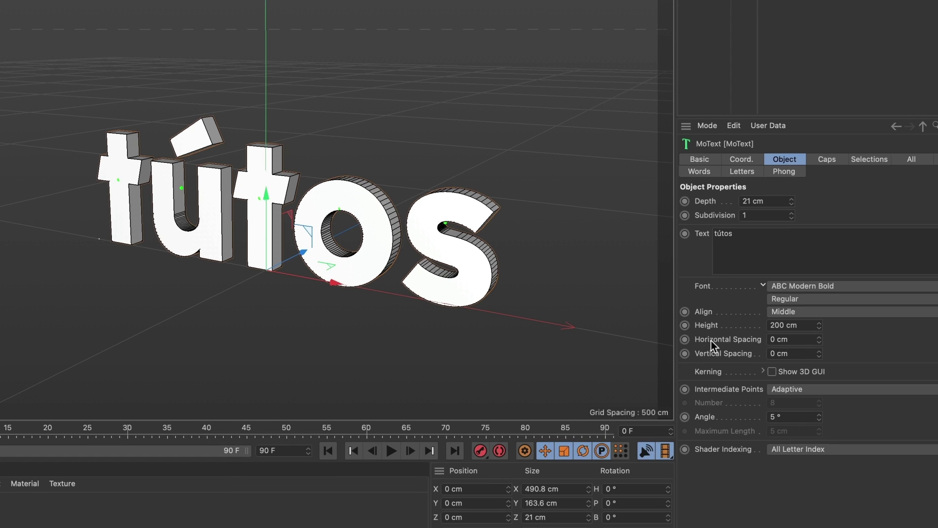
mouse_move(819, 341)
mouse_down()
mouse_move(819, 332)
mouse_move(821, 348)
mouse_up()
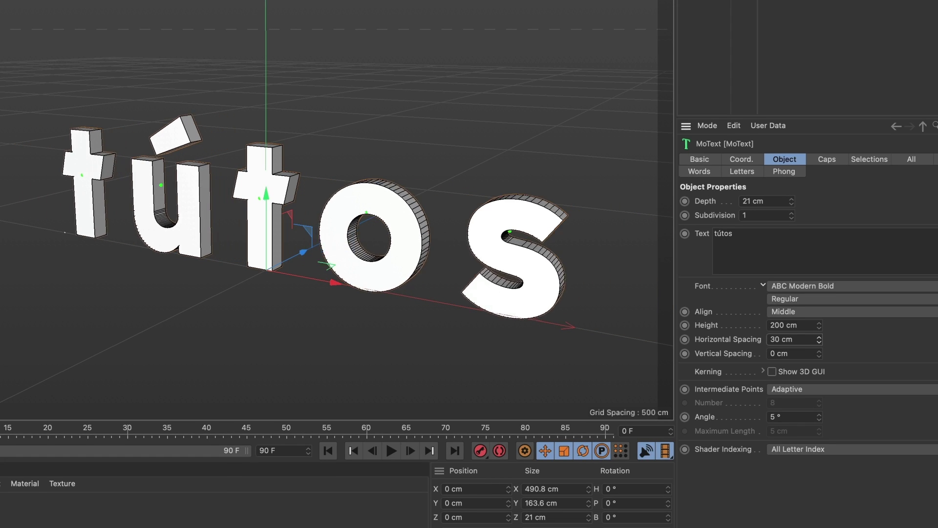
right_click(820, 343)
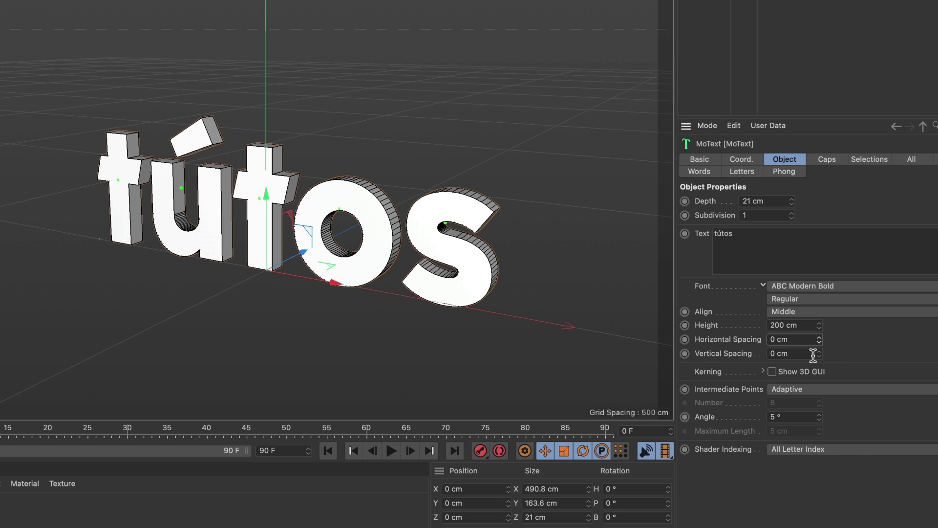
click(772, 372)
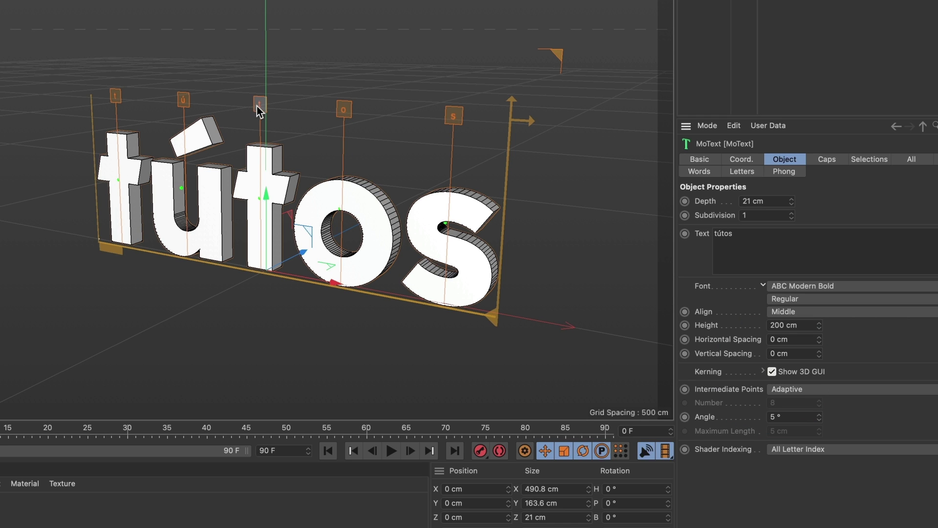
drag(259, 106, 308, 113)
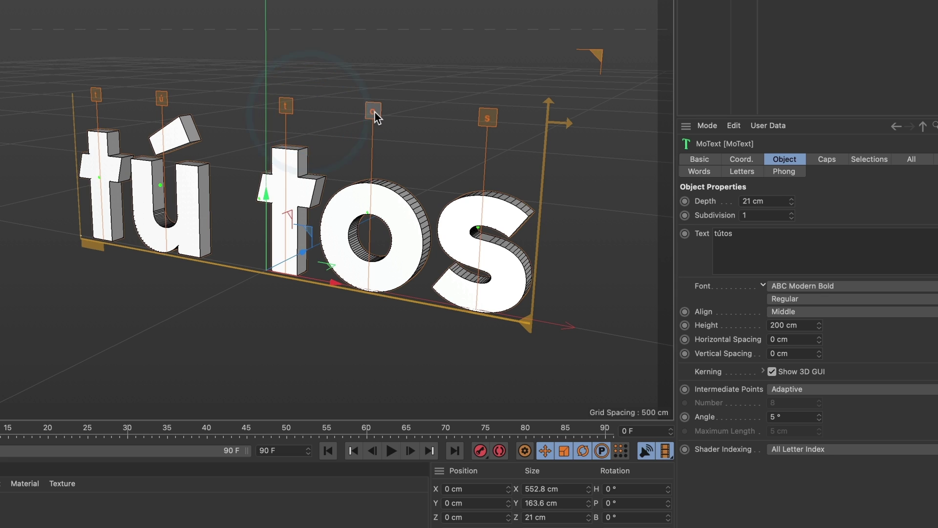
drag(375, 113, 419, 117)
drag(513, 119, 553, 124)
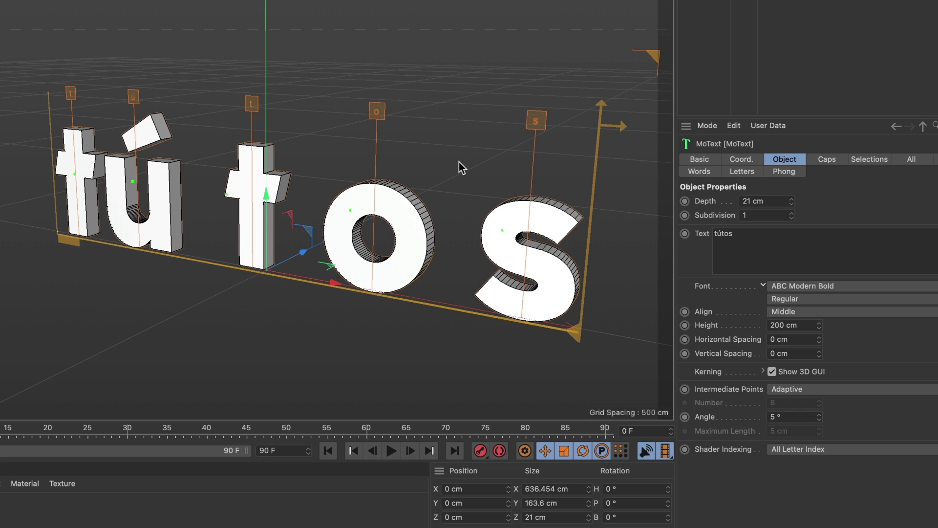
key(ctrl+z)
key(ctrl+z)
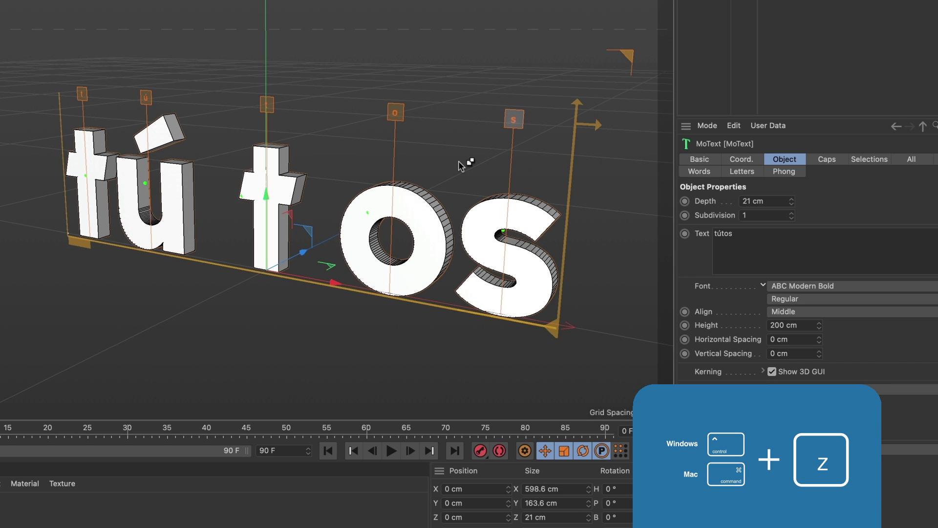
key(ctrl+z)
key(ctrl+z)
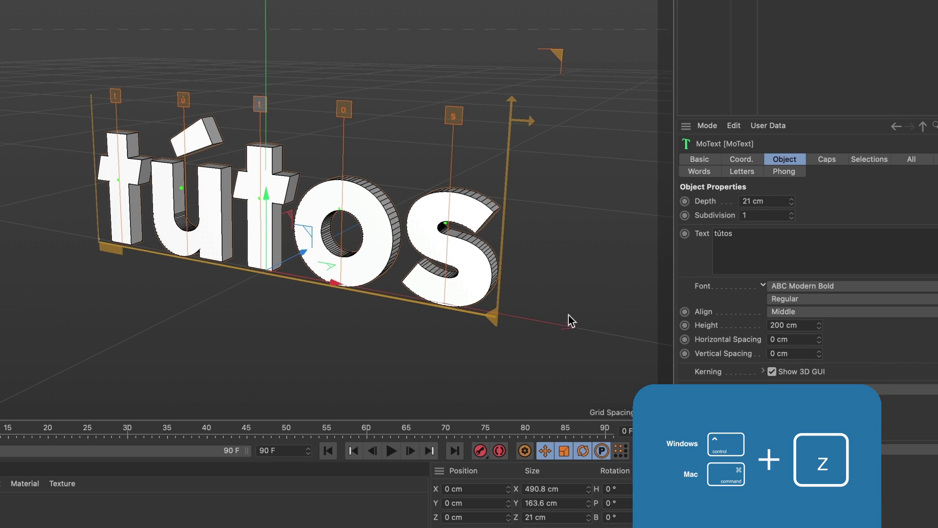
click(773, 371)
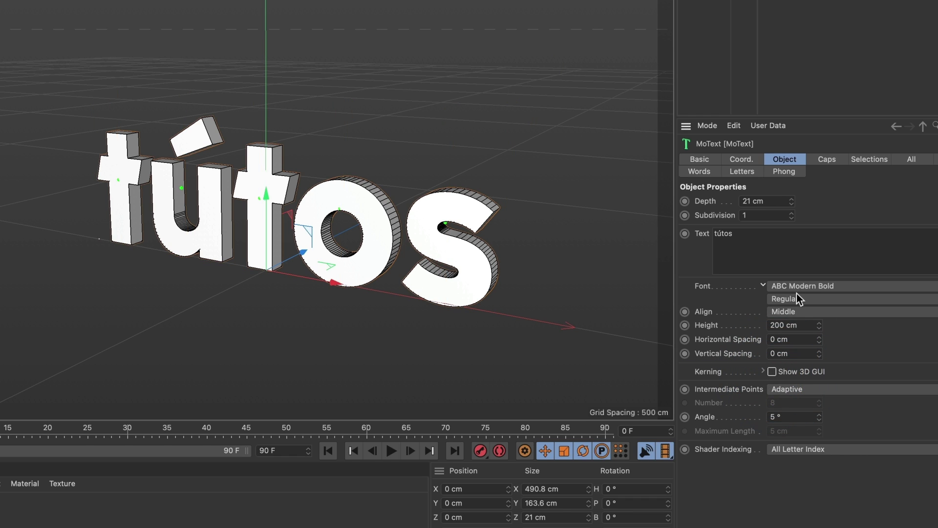
click(831, 163)
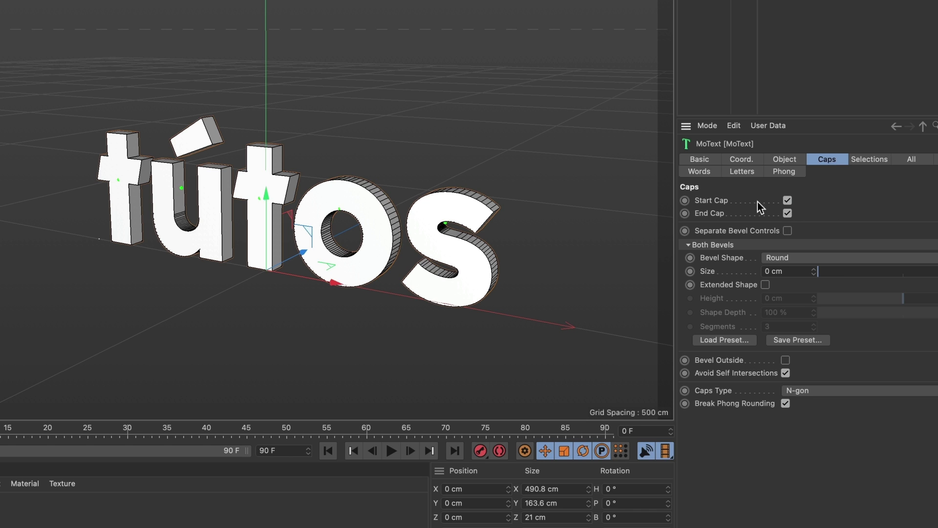
scroll(398, 199, up, 3)
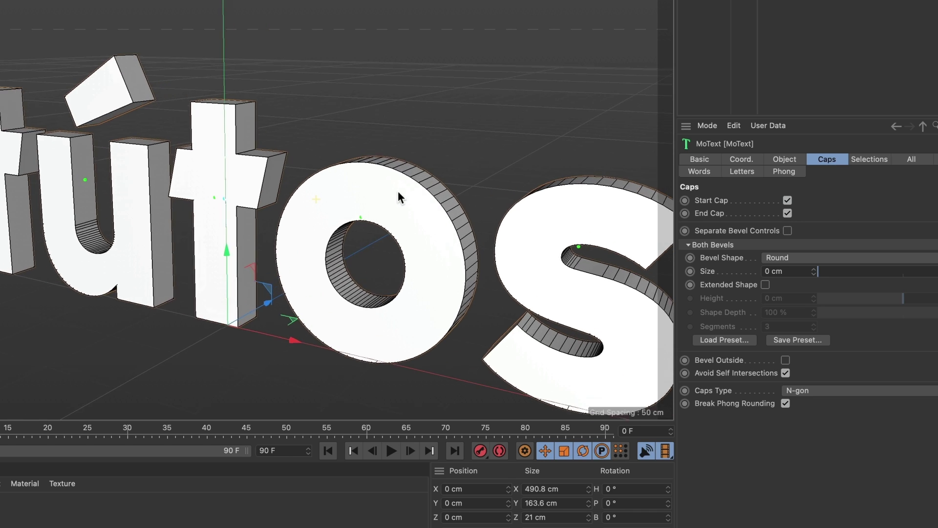
scroll(390, 198, up, 3)
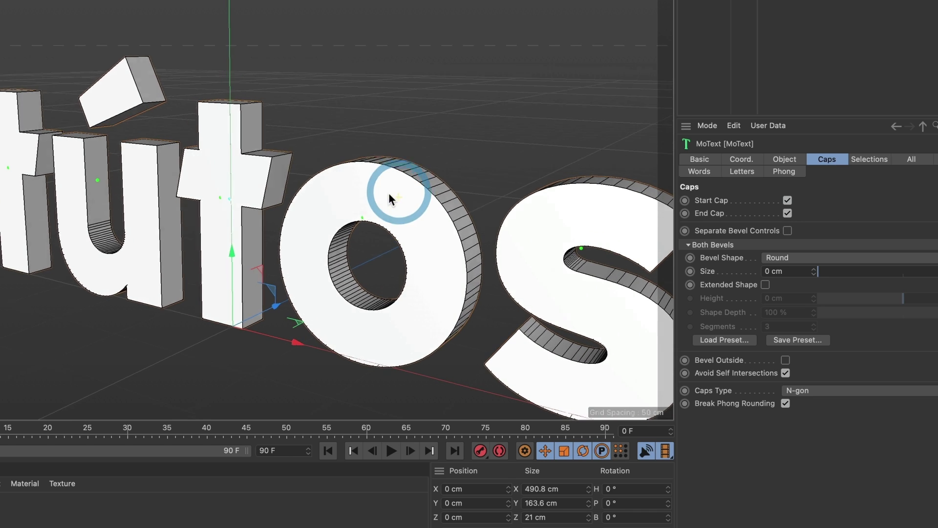
click(787, 201)
alt+drag(436, 262, 391, 244)
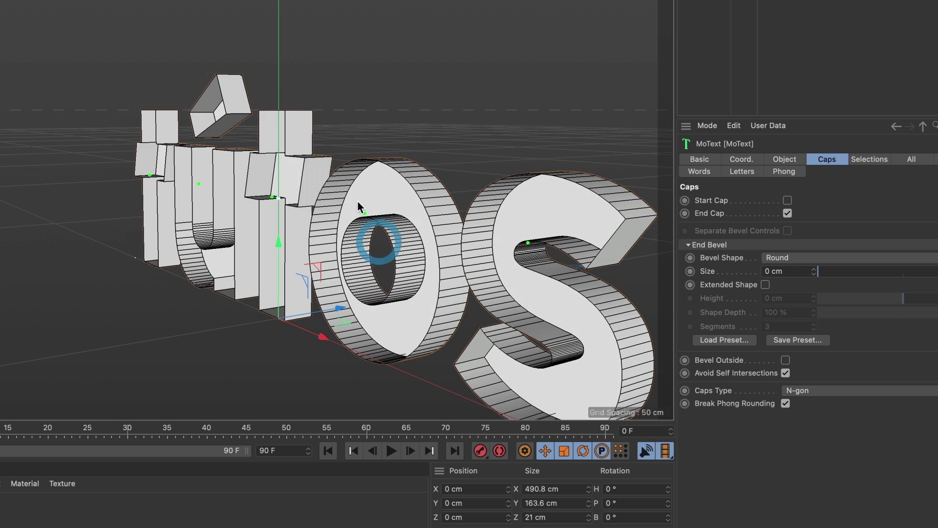
click(787, 213)
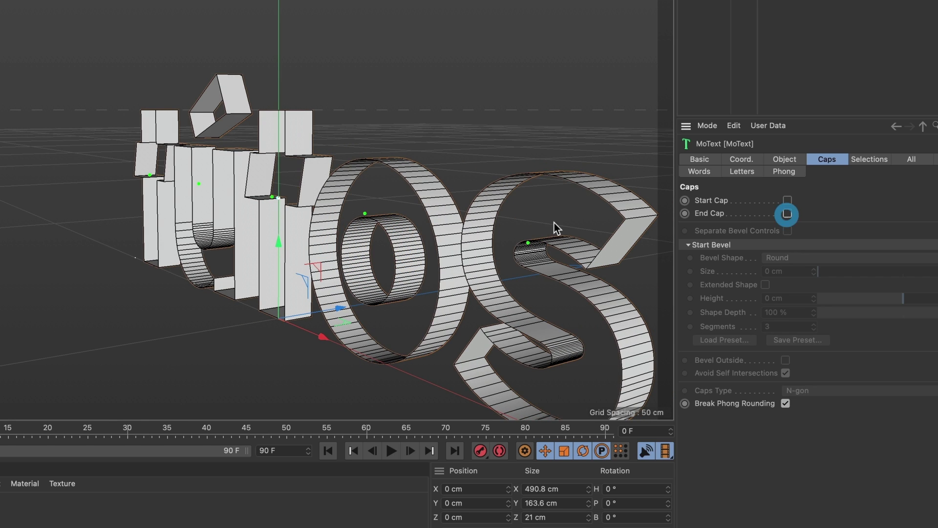
alt+drag(554, 229, 410, 228)
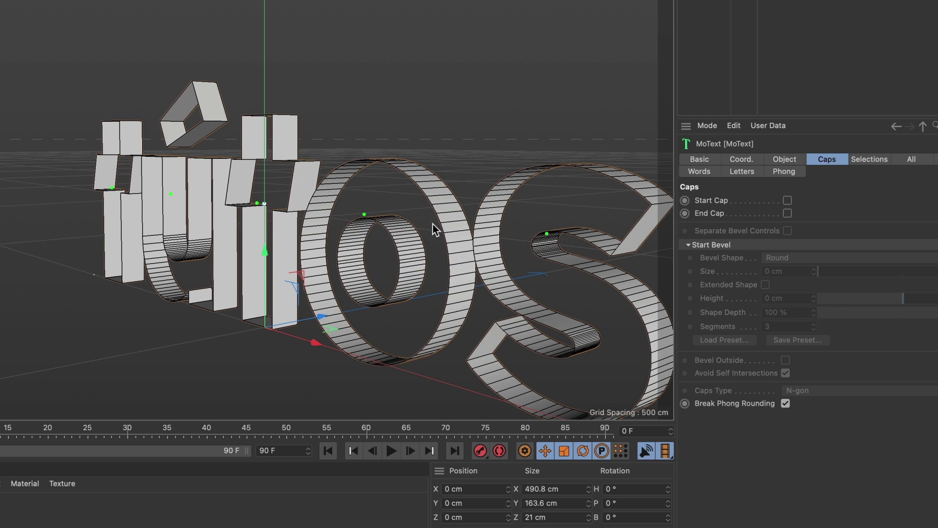
click(787, 213)
click(788, 201)
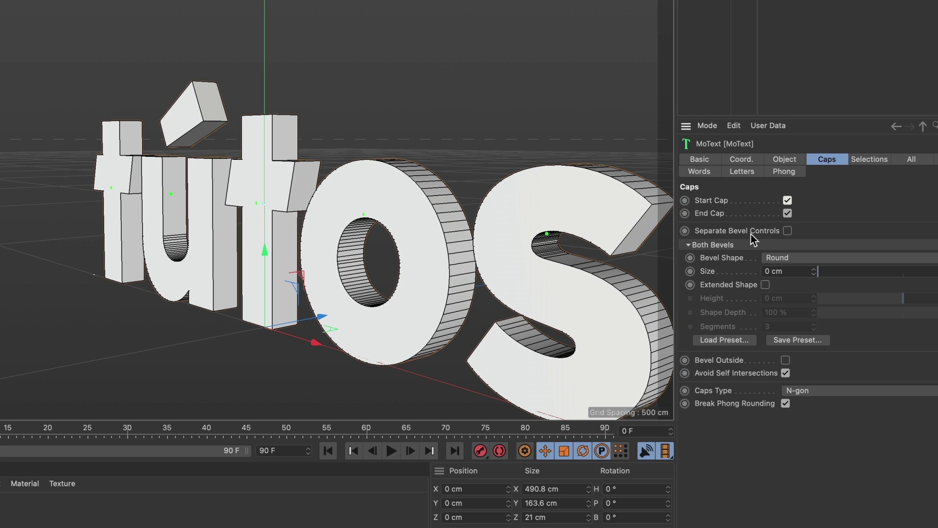
Enable Separate Bevel Controls with an 8.07 cm start bevel and end bevel back at 0 cm
click(787, 231)
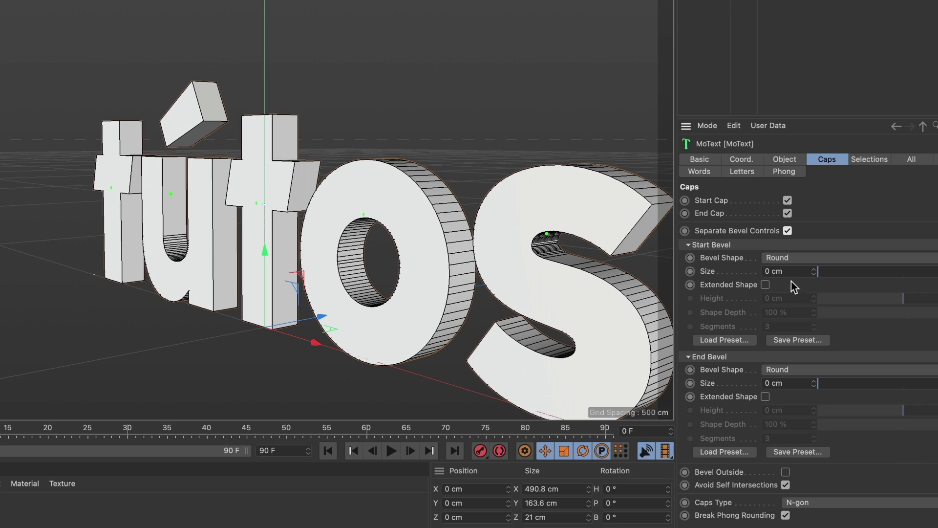
drag(820, 272, 831, 272)
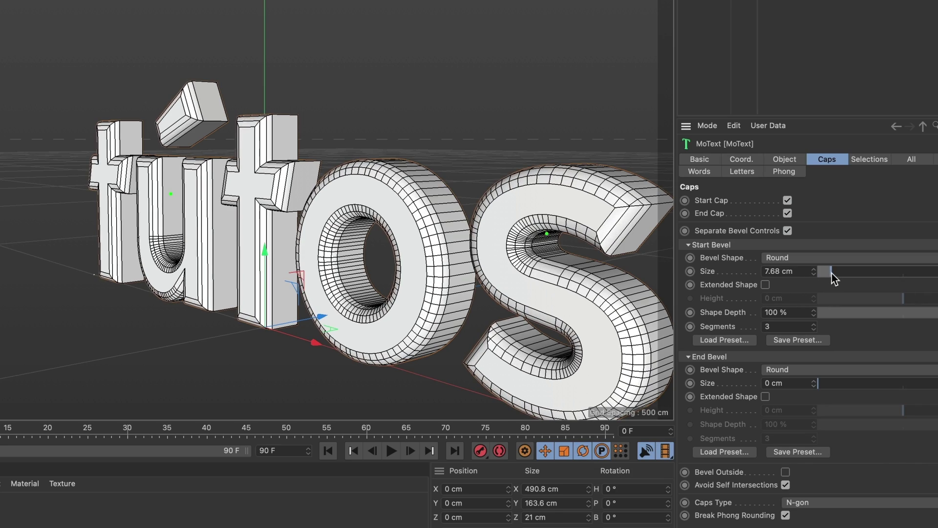
mouse_move(639, 262)
alt+mouse_down()
mouse_move(605, 259)
mouse_move(608, 245)
mouse_move(404, 277)
mouse_move(299, 273)
mouse_move(338, 243)
alt+mouse_up()
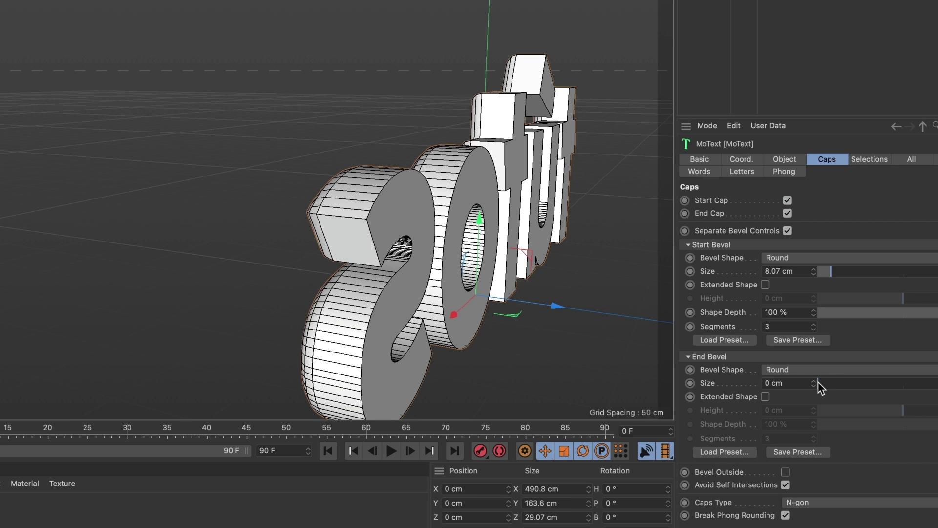
drag(818, 382, 826, 384)
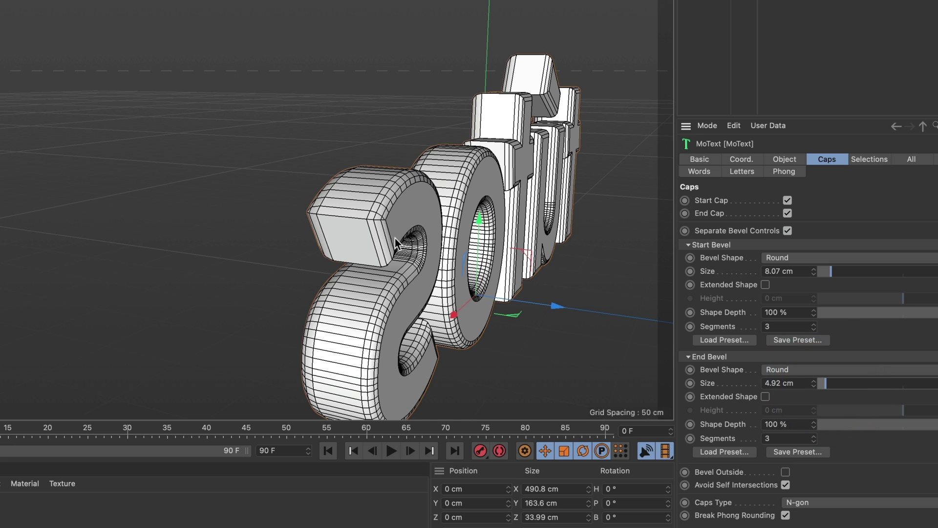
mouse_move(410, 236)
alt+mouse_down()
mouse_move(511, 235)
mouse_move(388, 231)
alt+mouse_up()
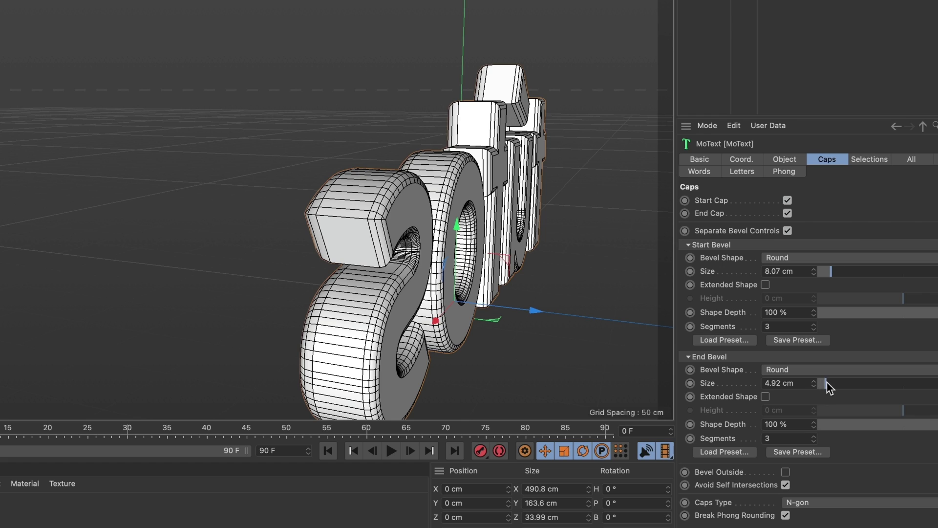
drag(827, 382, 813, 383)
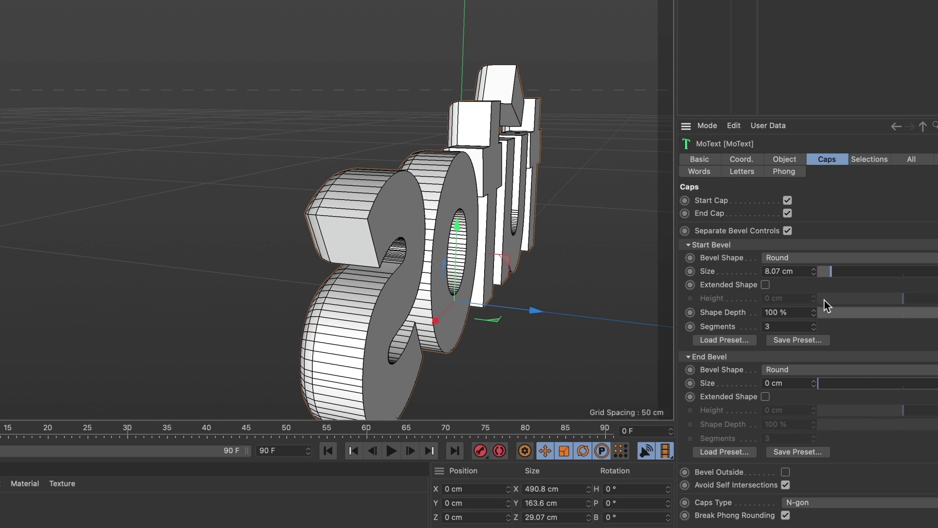
Turn off Separate Bevel Controls and shrink the shared bevel size to 5.71 cm
click(788, 230)
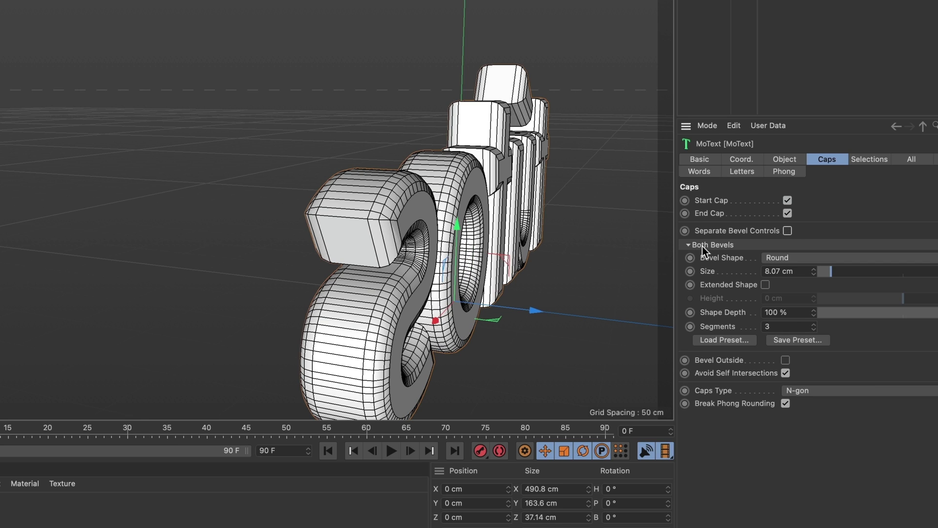
mouse_move(837, 278)
mouse_down()
mouse_move(855, 274)
mouse_move(824, 273)
mouse_move(826, 282)
mouse_move(827, 272)
mouse_up()
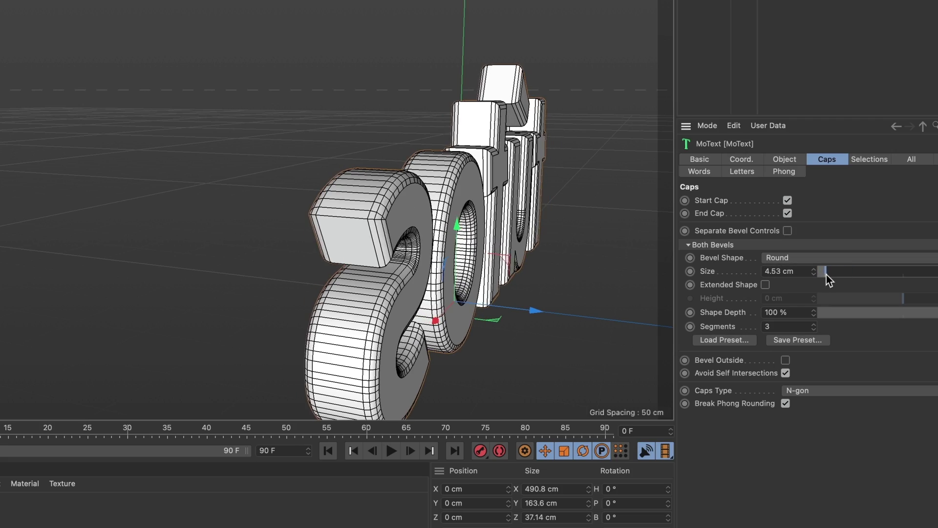
mouse_move(402, 244)
alt+mouse_down()
mouse_move(490, 234)
mouse_move(412, 240)
alt+mouse_up()
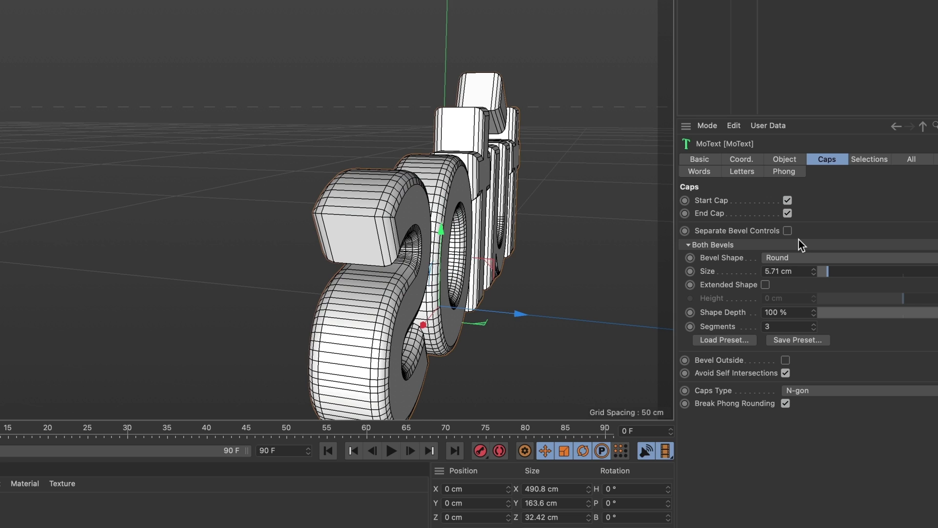
Re-enable Separate Bevel Controls and try an extended start bevel height, then turn it off
click(788, 231)
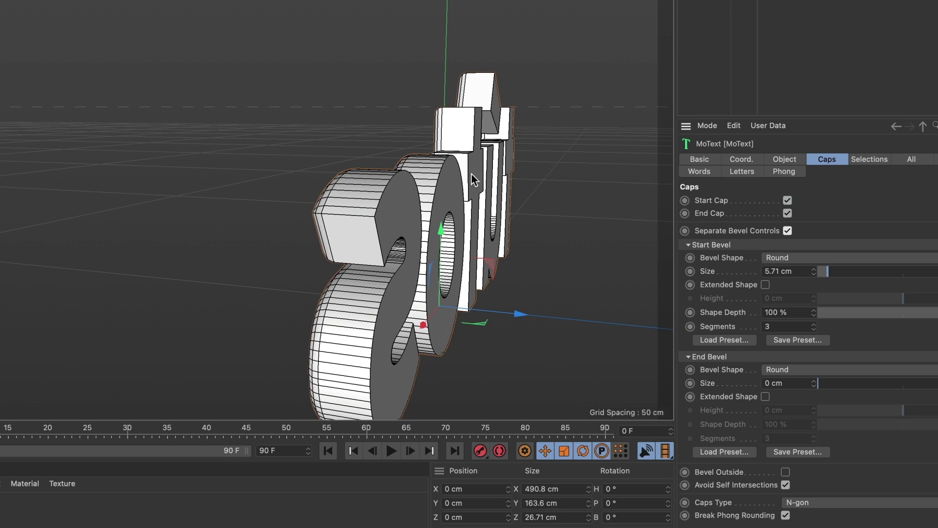
mouse_move(317, 286)
alt+mouse_down()
mouse_move(422, 285)
mouse_move(352, 241)
alt+mouse_up()
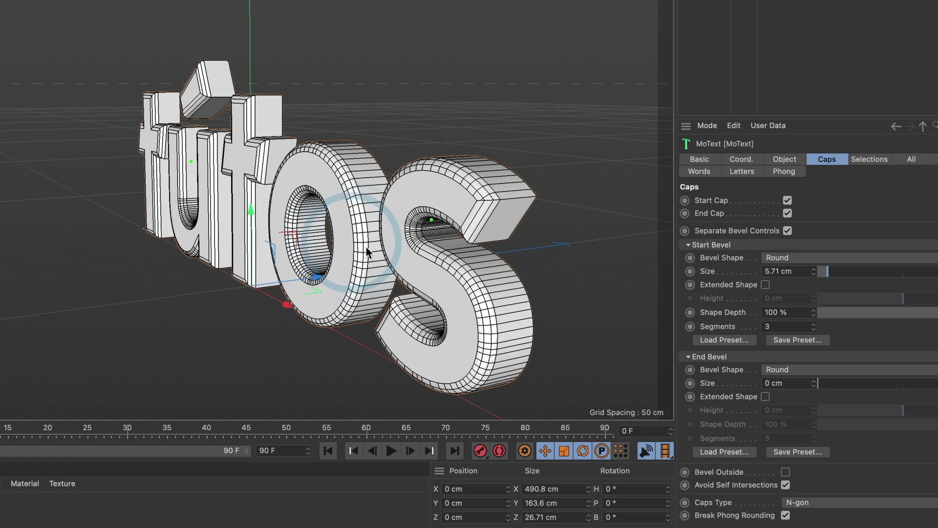
click(765, 285)
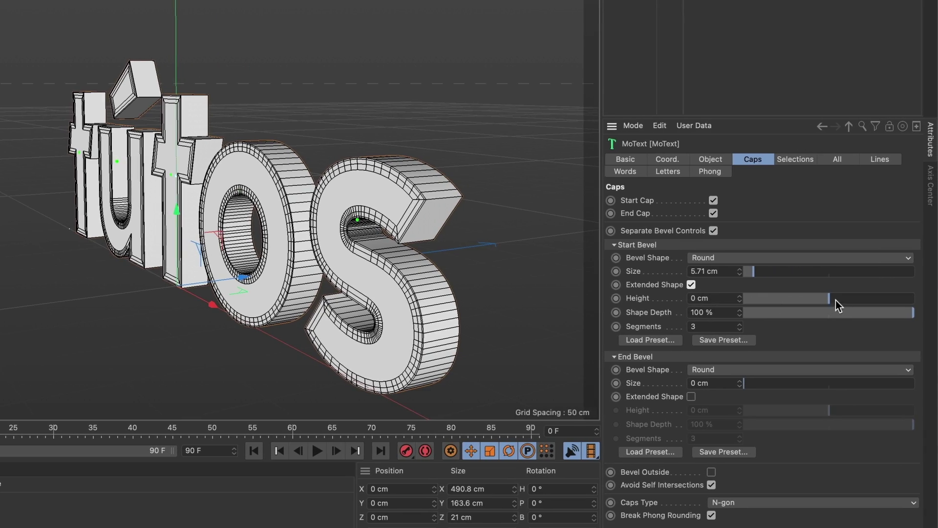
mouse_move(835, 300)
mouse_down()
mouse_move(821, 300)
mouse_move(834, 298)
mouse_up()
key(ctrl+z)
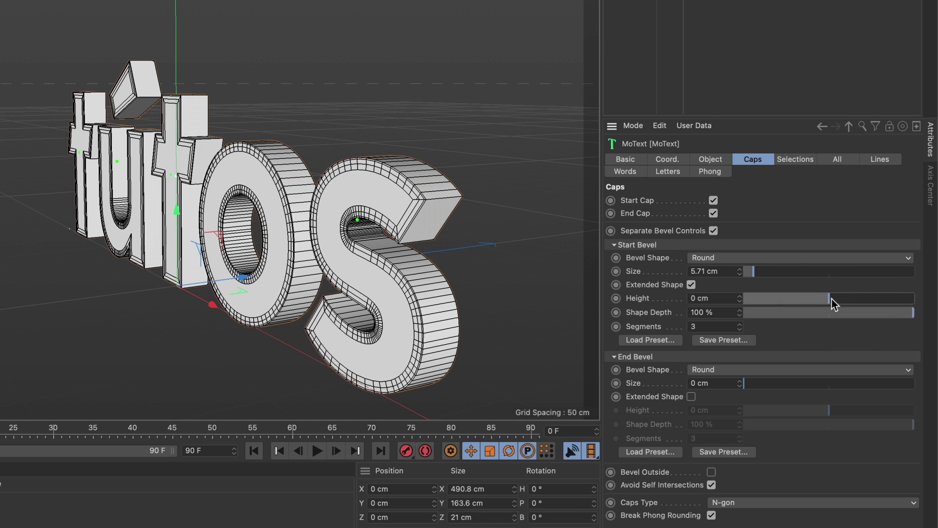
click(692, 285)
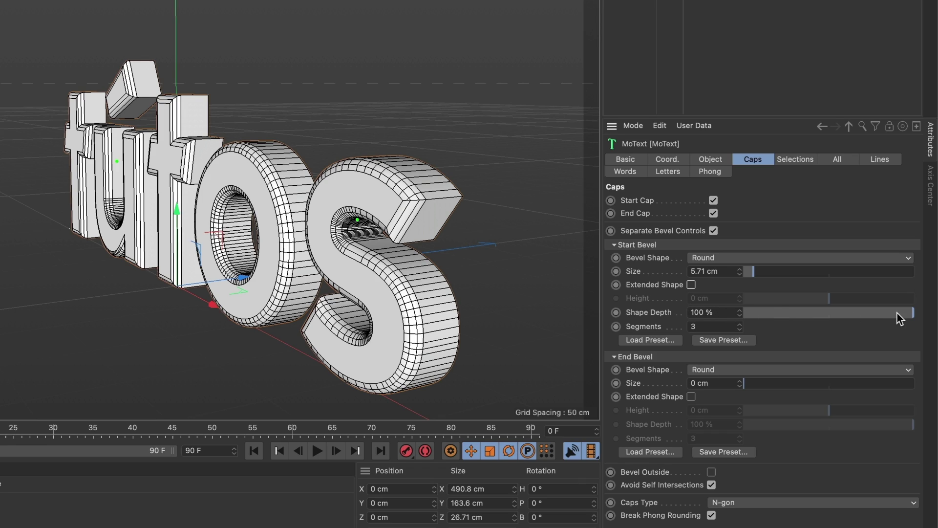
Experiment with start bevel Shape Depth and Segments, settling on 100 % and 3 segments
drag(898, 313, 766, 313)
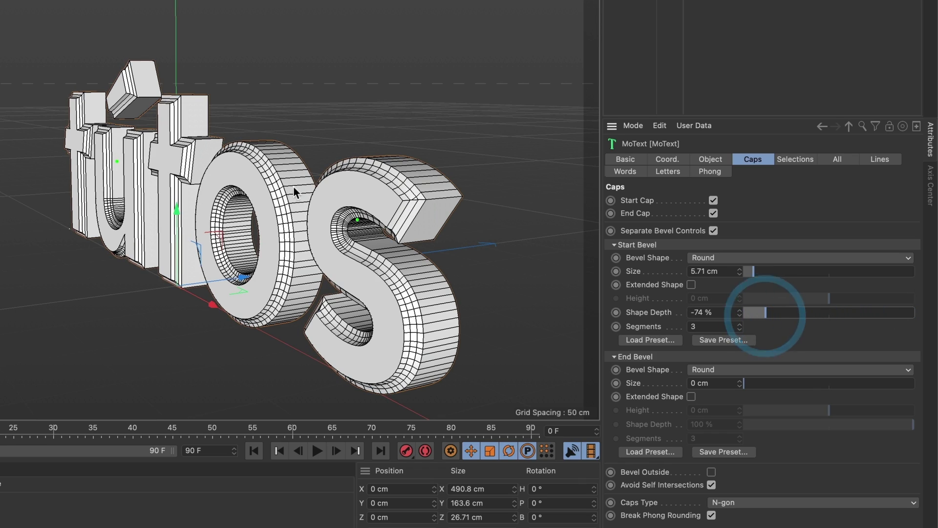
scroll(299, 176, up, 10)
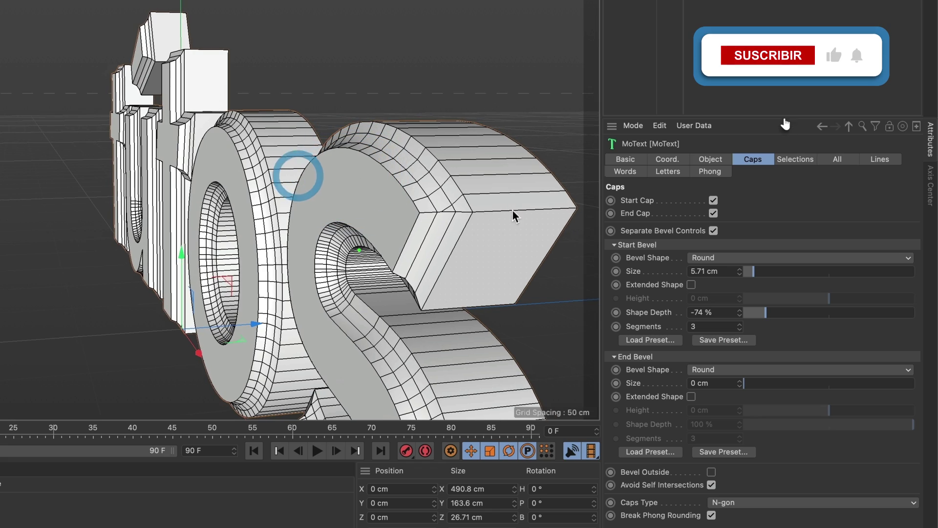
mouse_move(767, 313)
mouse_down()
mouse_move(922, 324)
mouse_move(741, 328)
mouse_move(914, 325)
mouse_up()
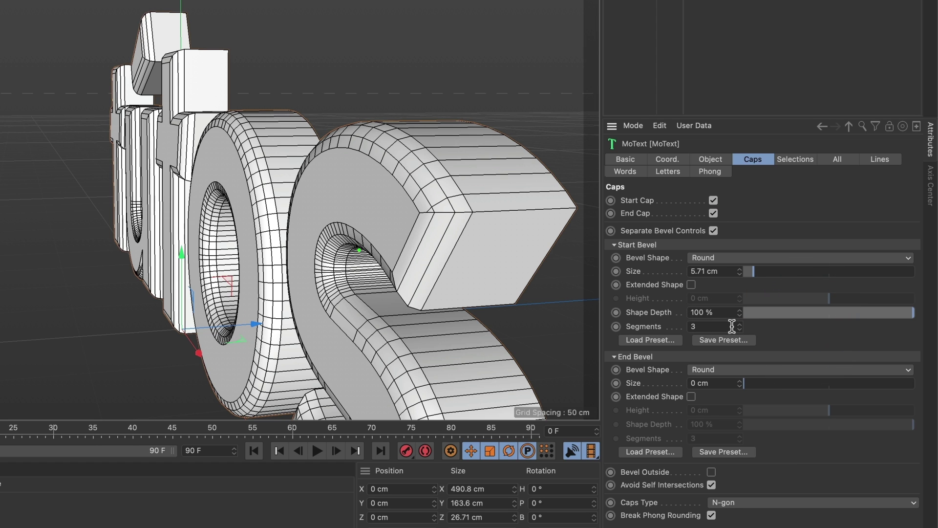
drag(738, 325, 426, 192)
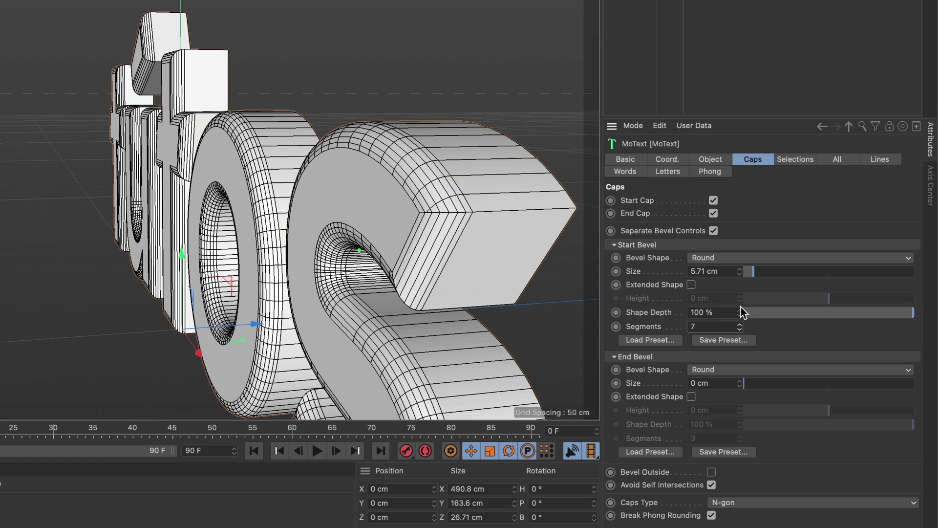
click(741, 328)
click(740, 328)
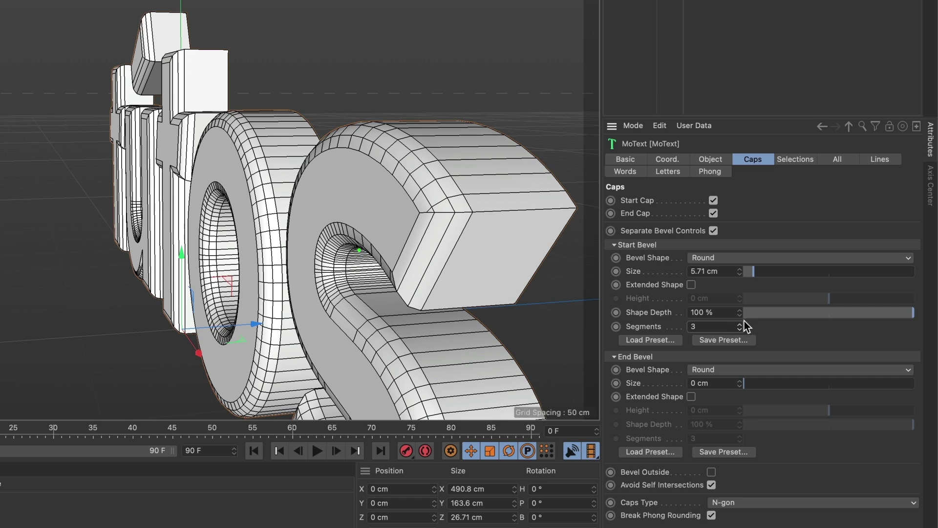
Load the Flat - Angled start bevel preset, briefly trying Shifted Bevel before returning to it
click(659, 342)
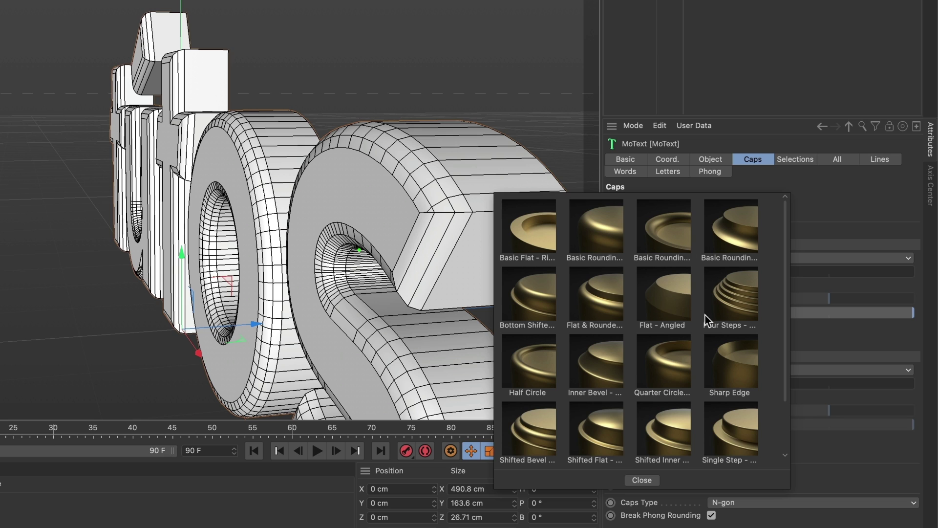
scroll(706, 332, down, 2)
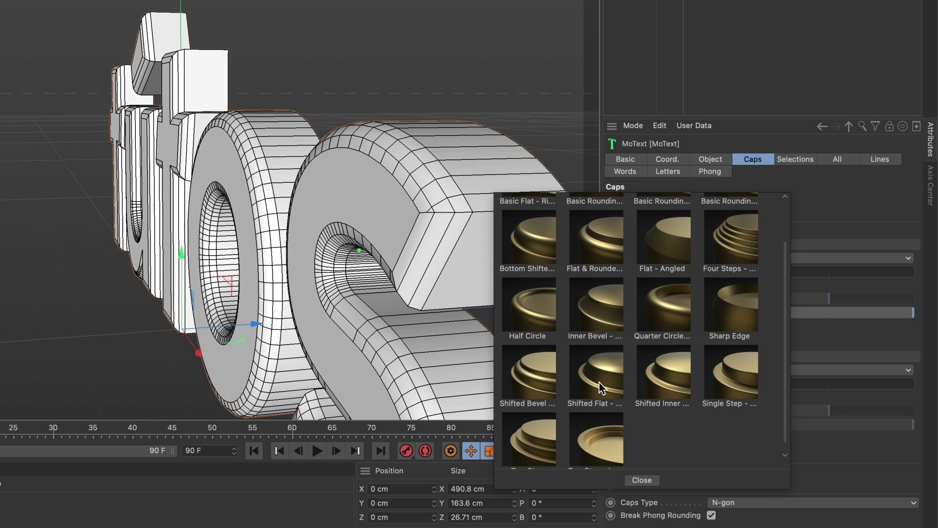
scroll(688, 370, up, 2)
scroll(688, 370, up, 1)
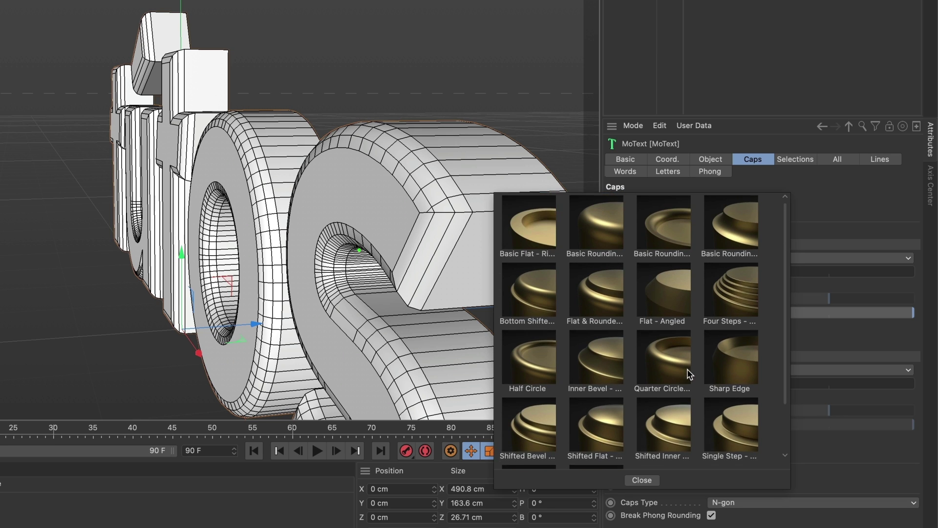
click(662, 308)
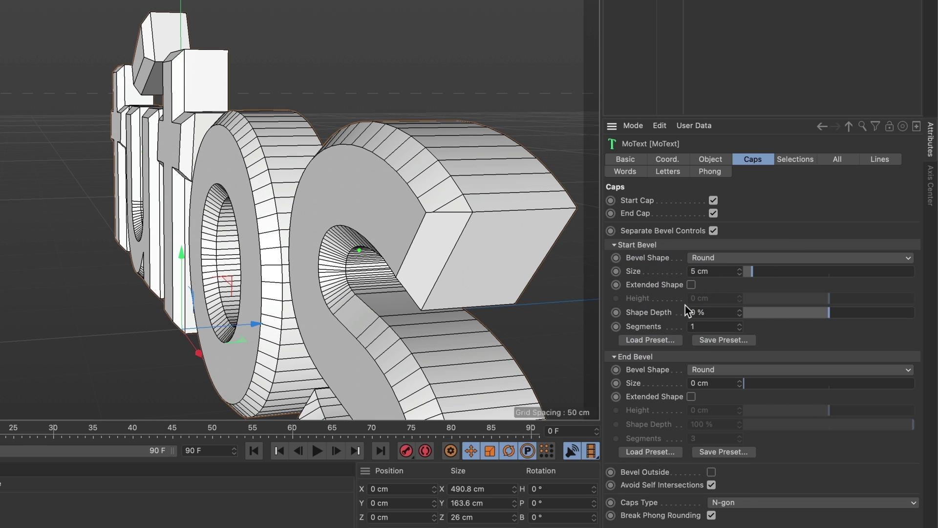
click(656, 335)
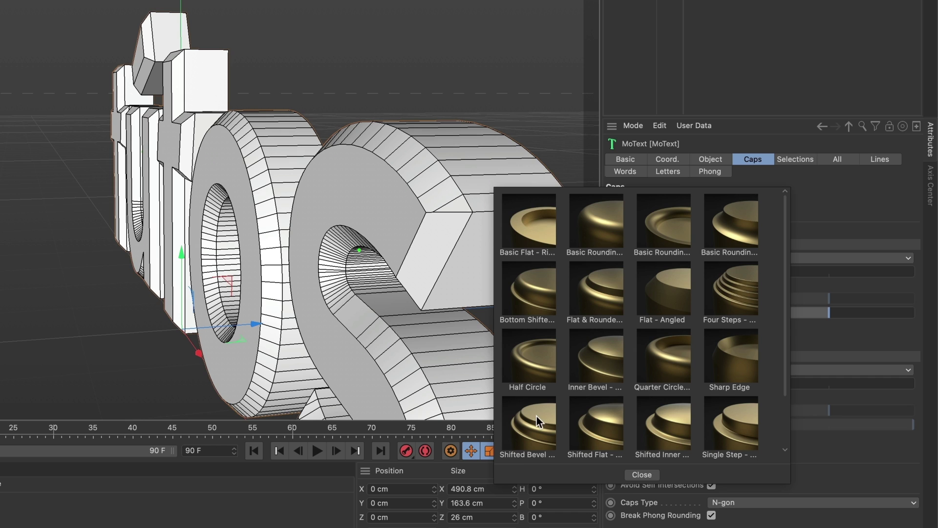
click(537, 416)
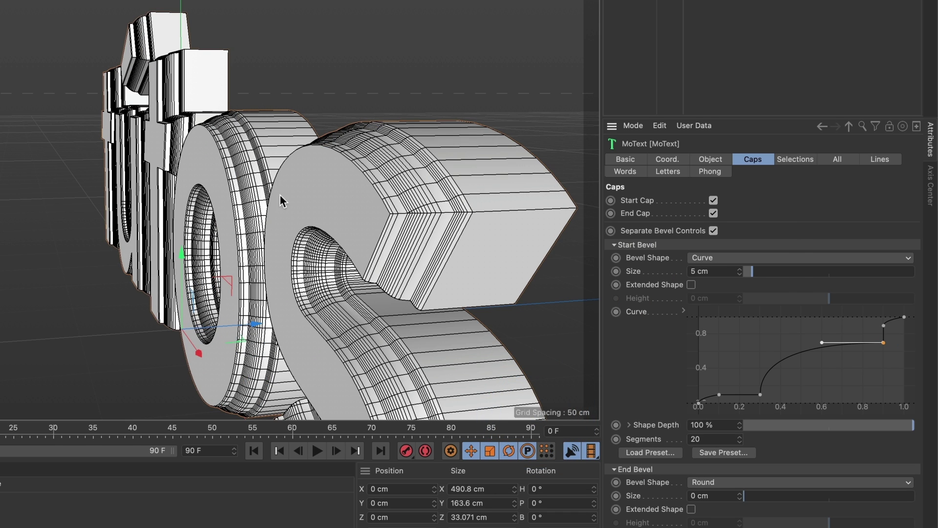
click(644, 449)
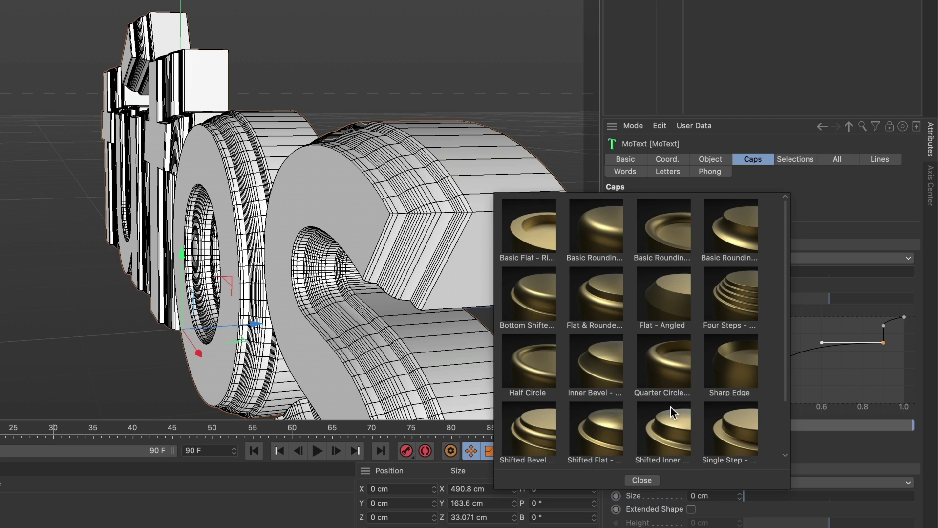
click(667, 326)
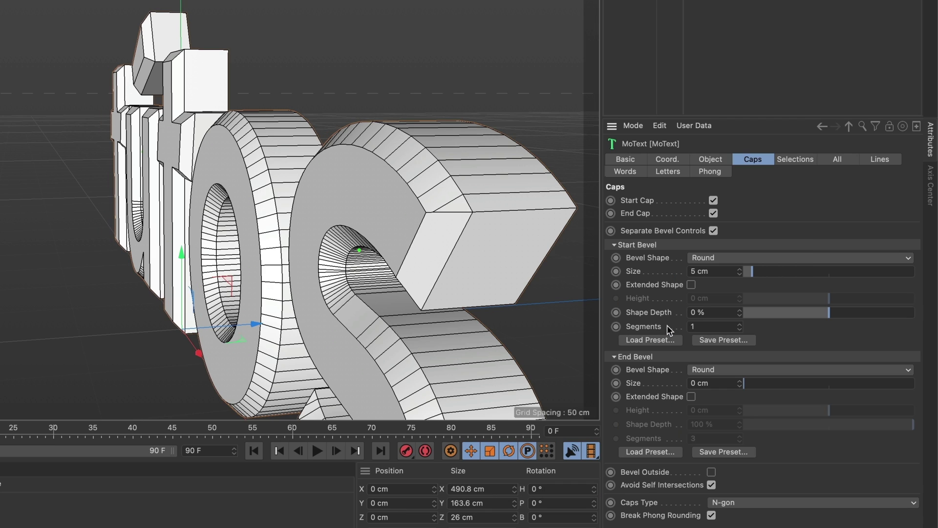
mouse_move(289, 306)
alt+mouse_down()
mouse_move(264, 307)
mouse_move(289, 289)
alt+mouse_up()
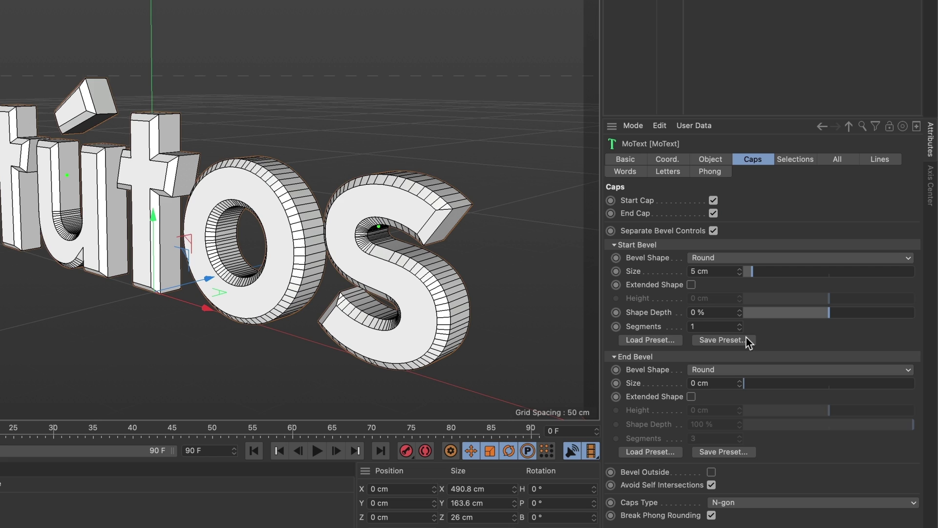
Show the MoText Selections settings and orbit around the tútos letters to inspect them
click(798, 160)
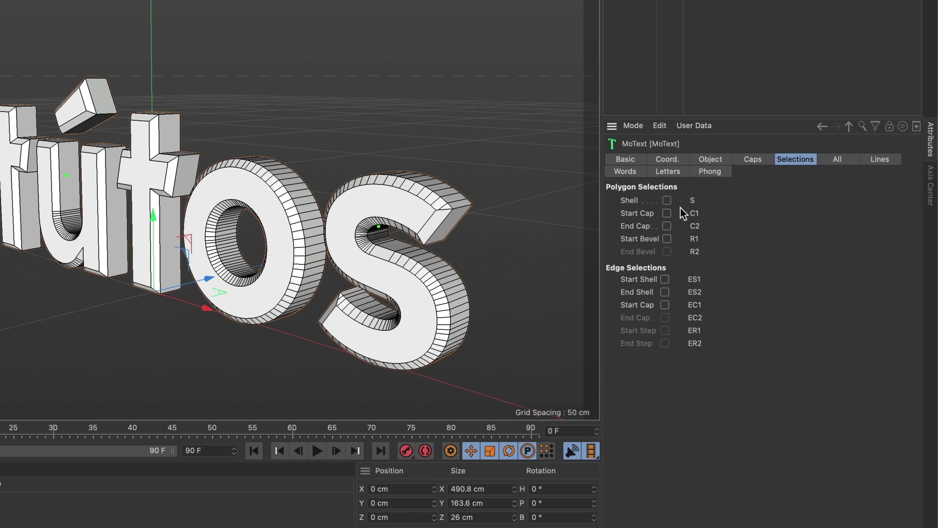
mouse_move(446, 248)
alt+right_down()
mouse_move(508, 244)
mouse_move(490, 240)
alt+right_up()
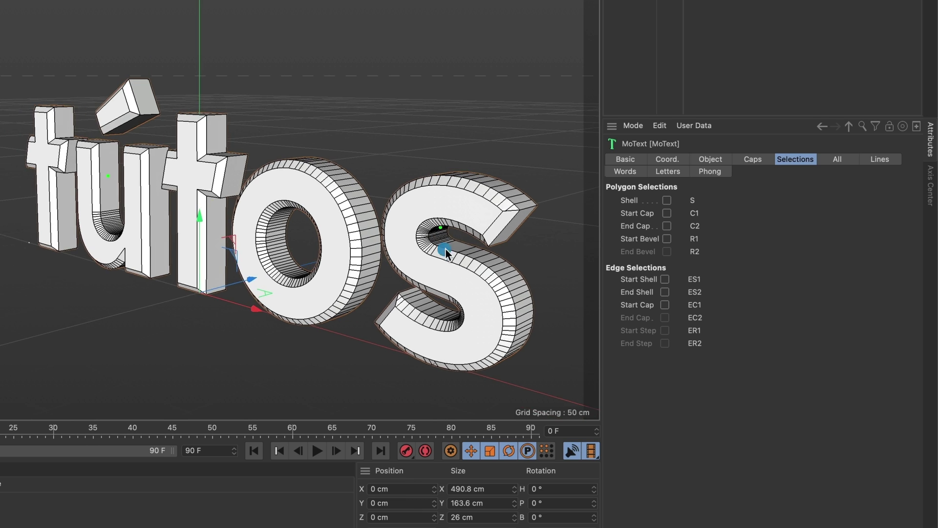
alt+drag(490, 239, 631, 222)
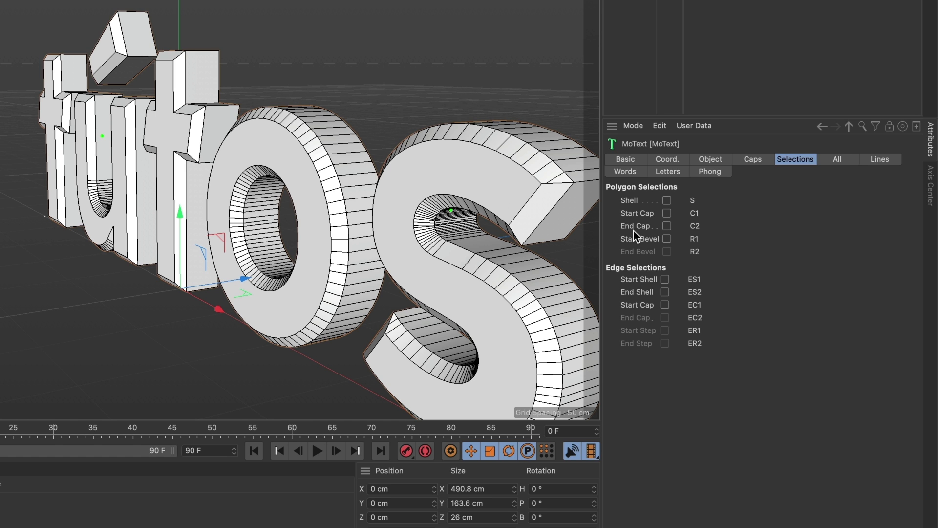
mouse_move(537, 236)
alt+mouse_down()
mouse_move(428, 236)
mouse_move(508, 236)
mouse_move(360, 215)
mouse_move(418, 200)
alt+mouse_up()
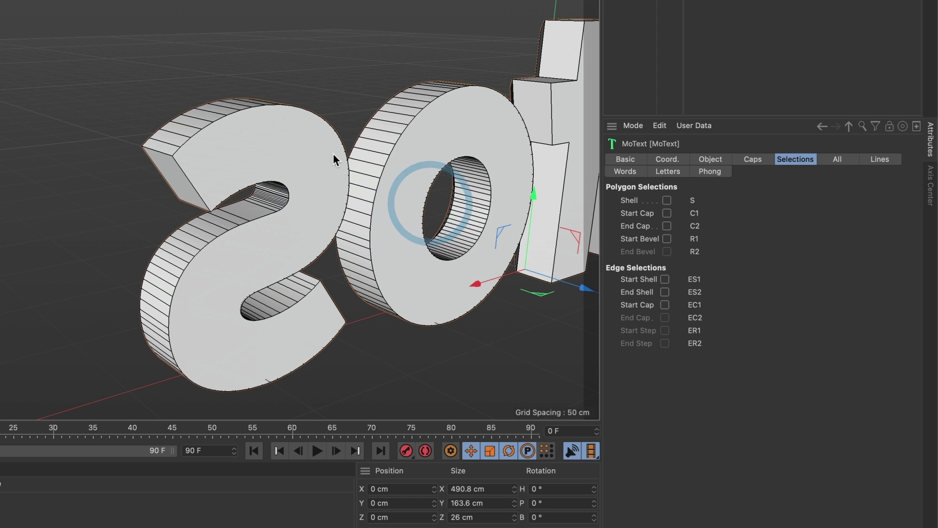
alt+drag(254, 186, 440, 164)
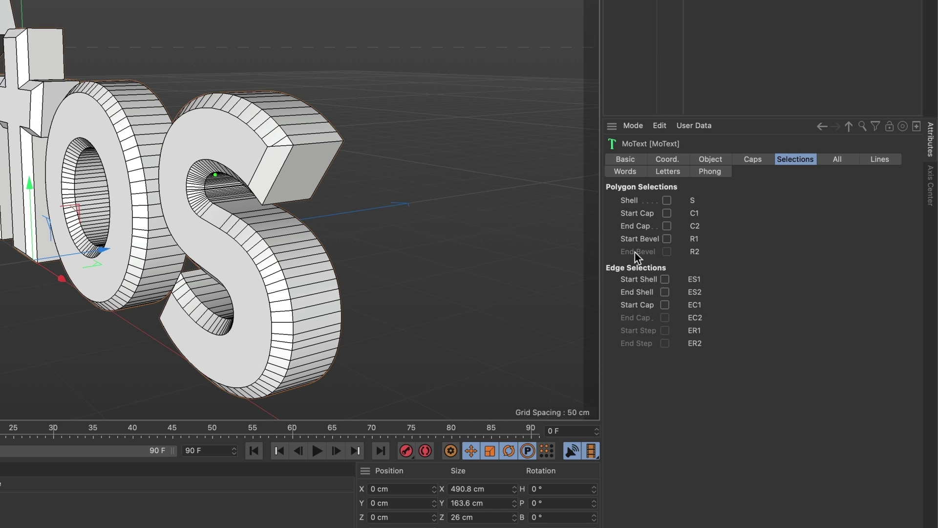
mouse_move(388, 218)
alt+mouse_down()
mouse_move(271, 157)
mouse_move(160, 160)
alt+mouse_up()
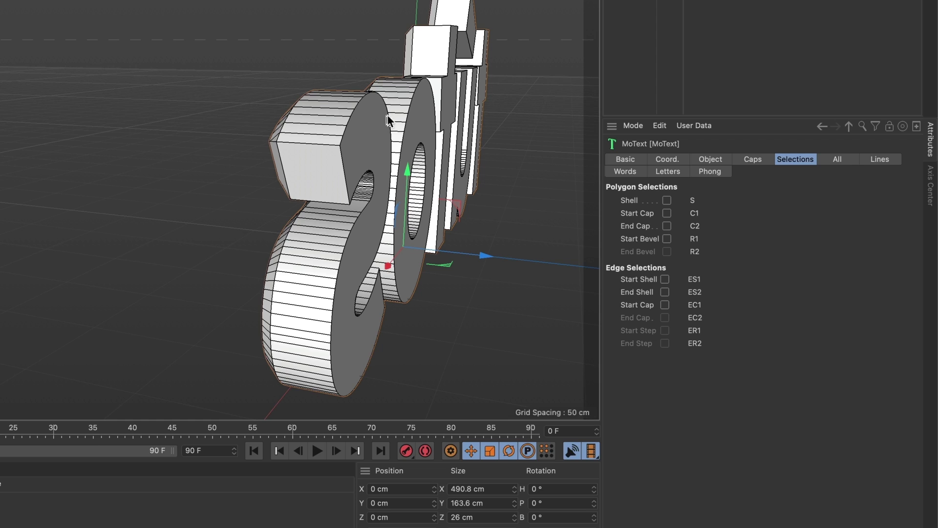
click(751, 160)
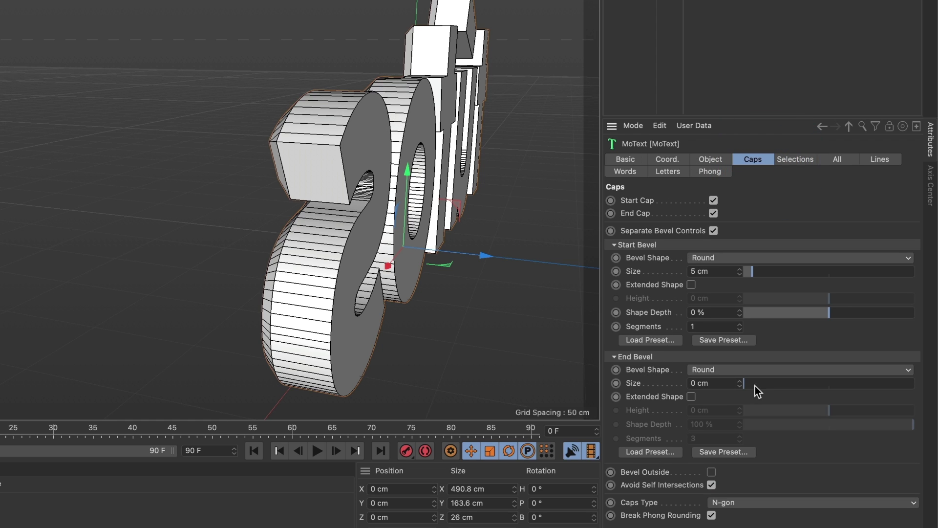
drag(749, 386, 755, 385)
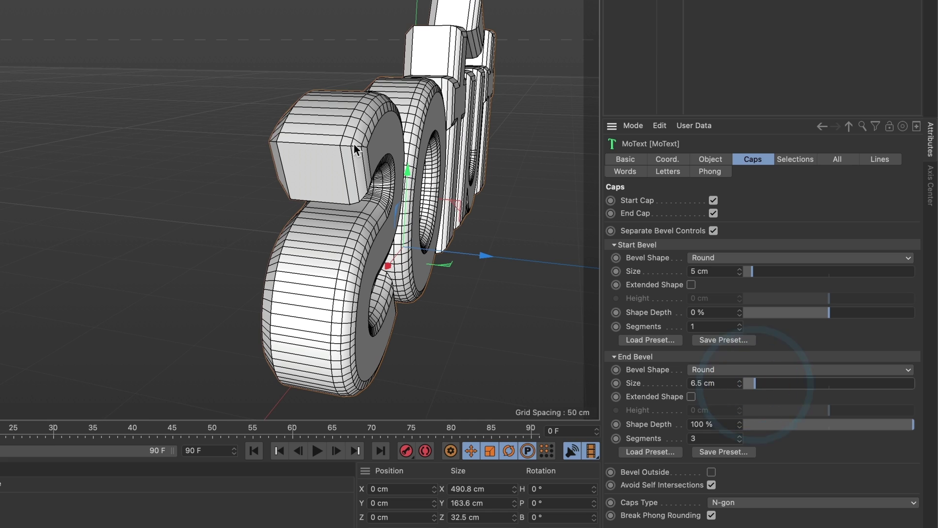
click(795, 159)
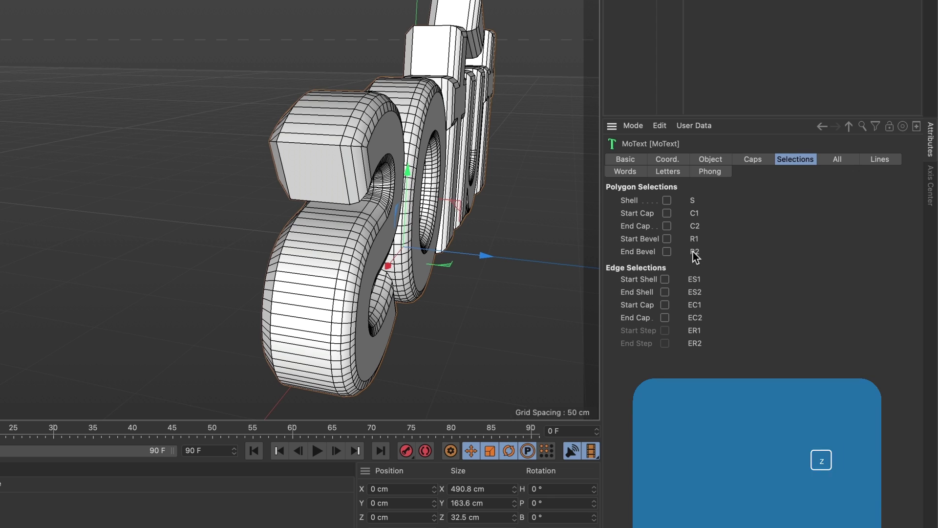
key(ctrl+z)
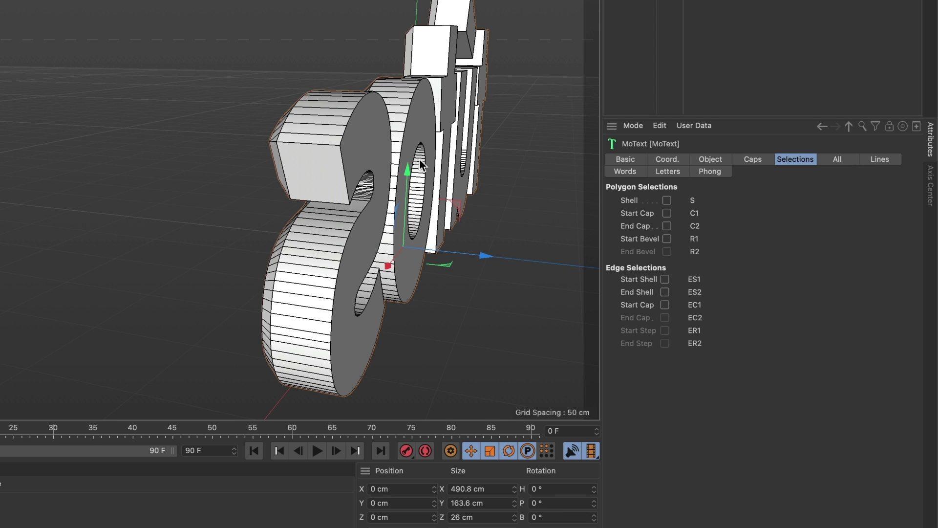
mouse_move(562, 166)
alt+mouse_down()
mouse_move(477, 163)
mouse_move(388, 187)
alt+mouse_up()
Create a new standard material, Mat, from the Material Manager's Create menu
click(396, 186)
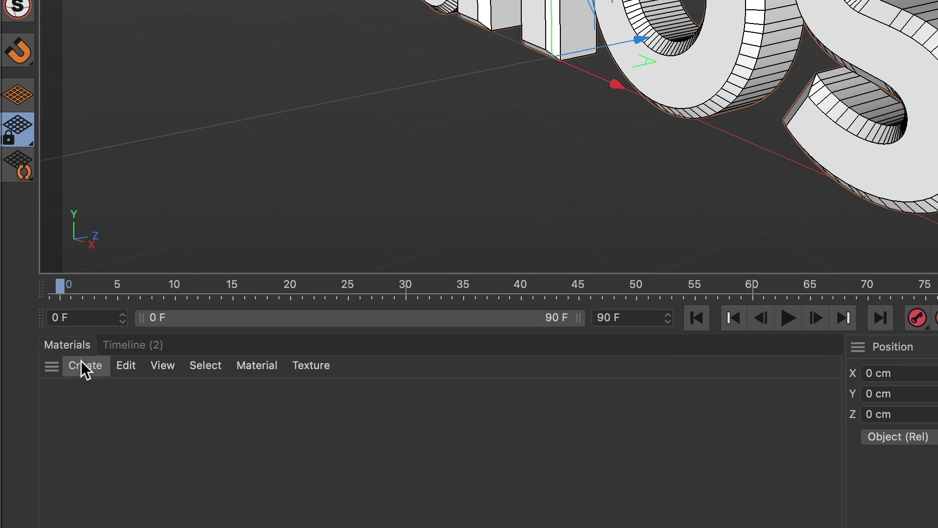
click(82, 362)
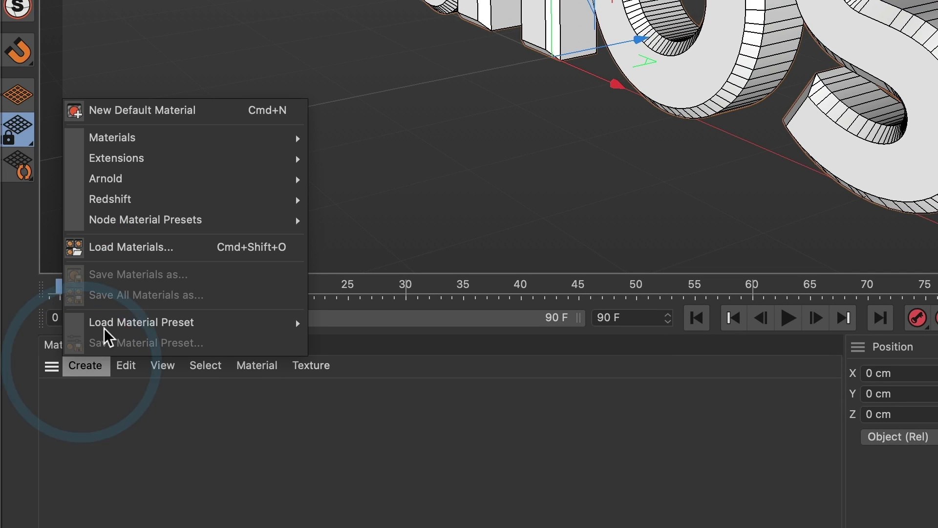
mouse_move(113, 136)
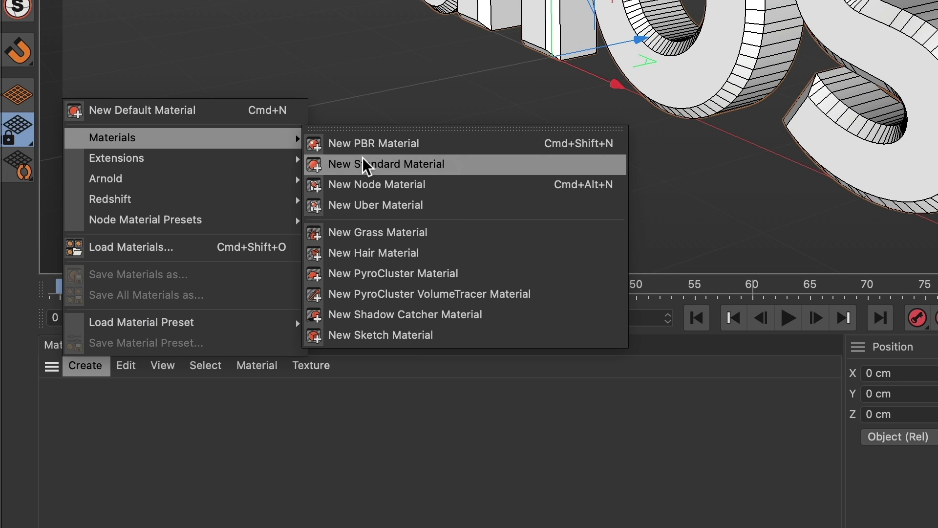
click(368, 166)
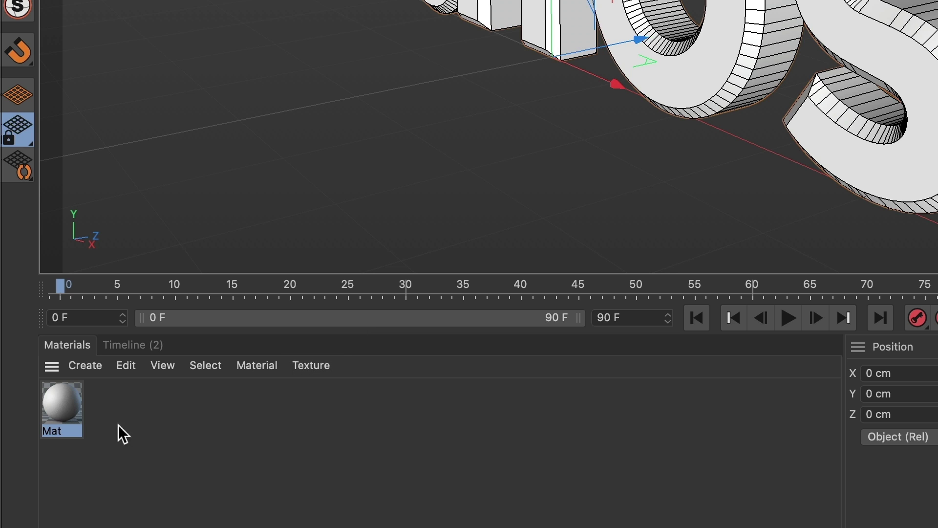
Set the new Mat material's colour to pure white
double_click(66, 405)
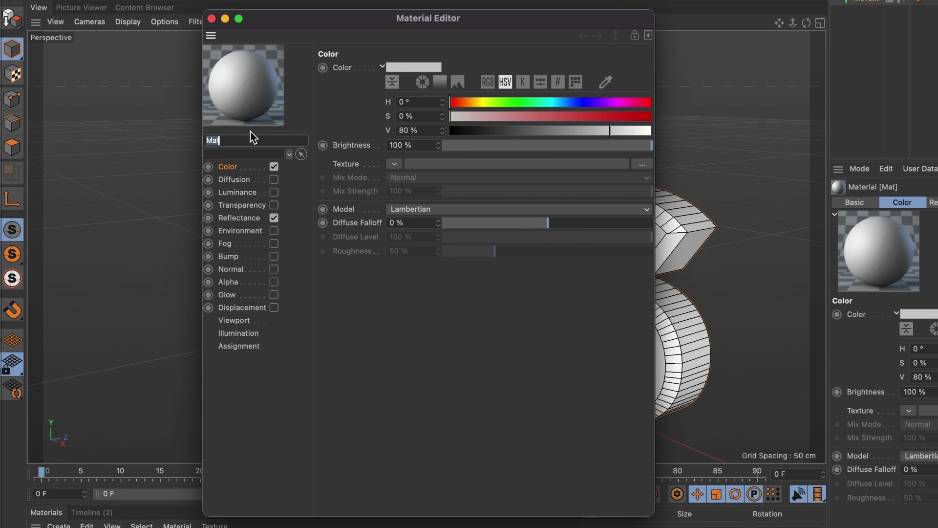
mouse_move(413, 67)
click(404, 68)
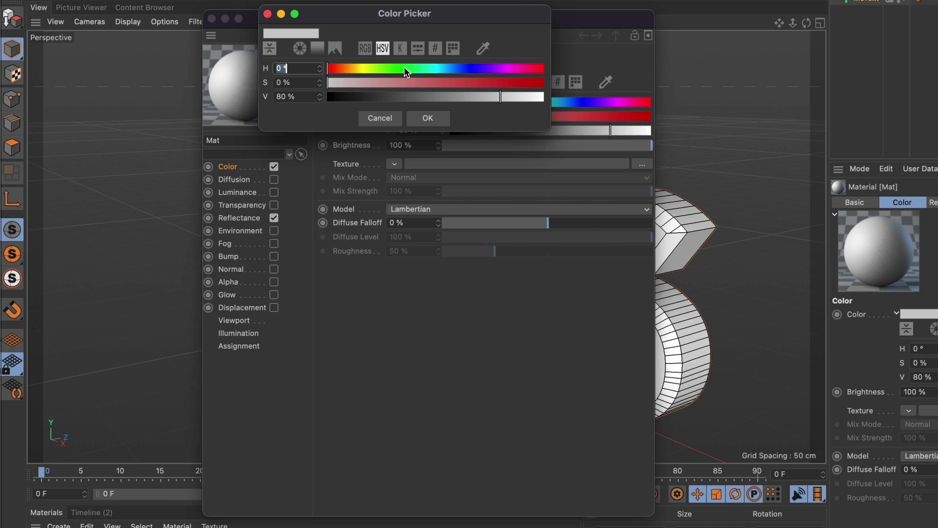
click(547, 98)
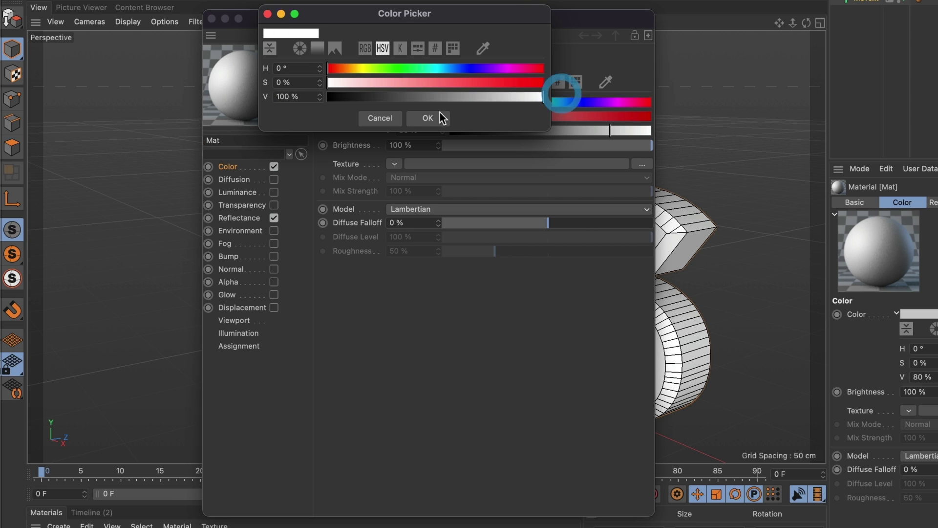
click(424, 118)
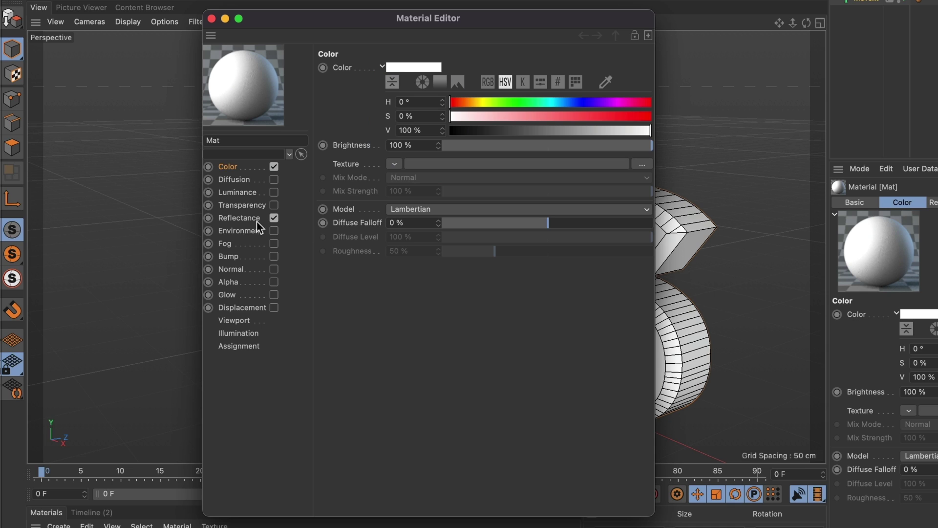
Replace Mat's default specular with a Reflection (Legacy) layer: roughness 0 %, brightness 50 %
click(241, 219)
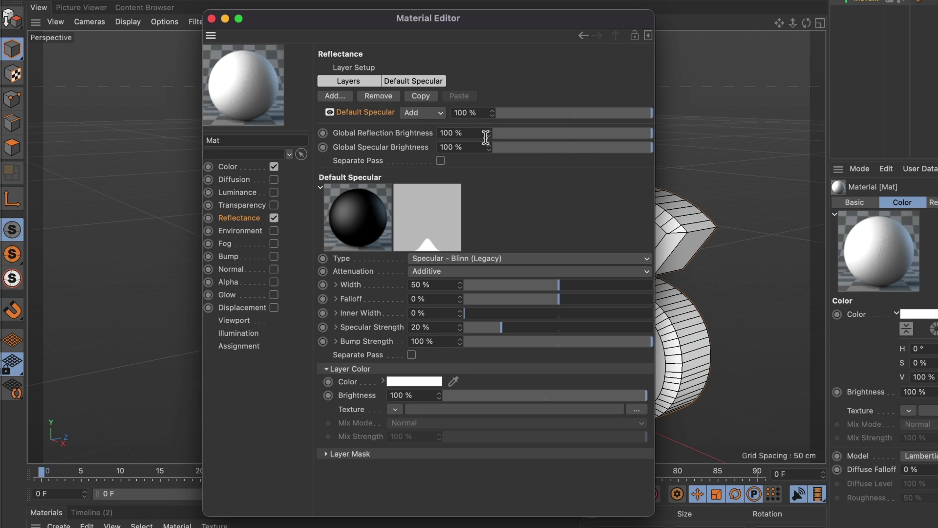
click(384, 97)
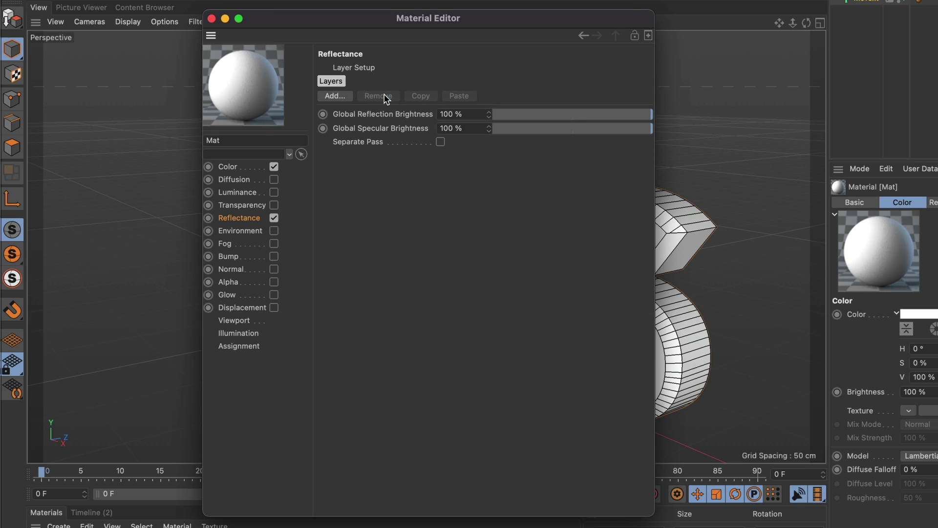
click(330, 99)
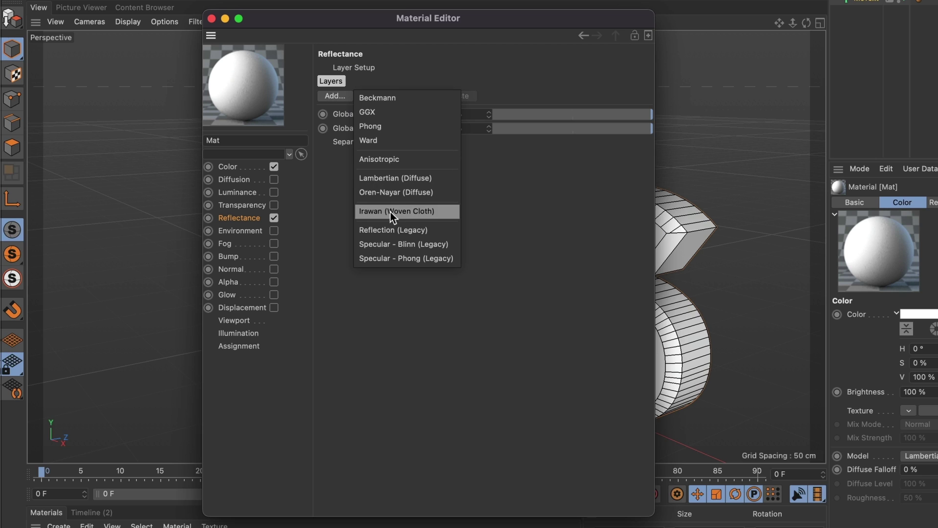
click(419, 231)
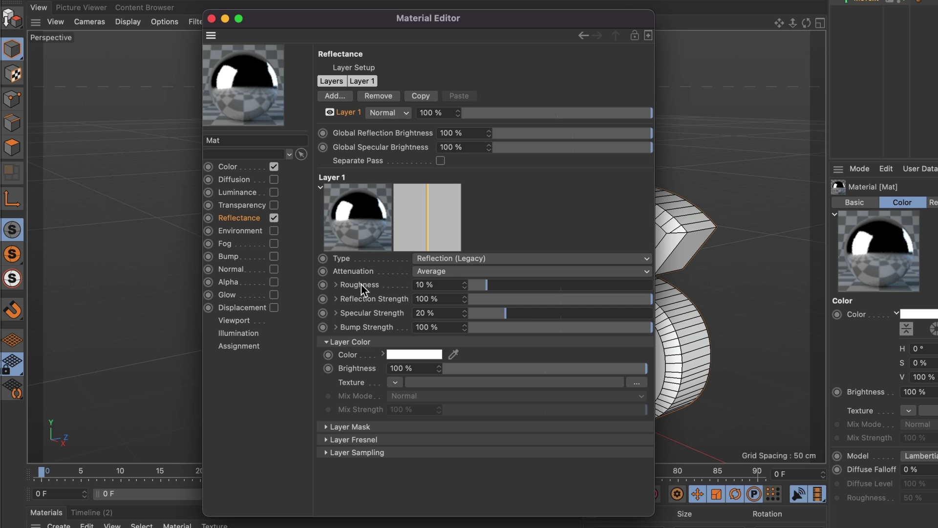
drag(480, 287, 451, 289)
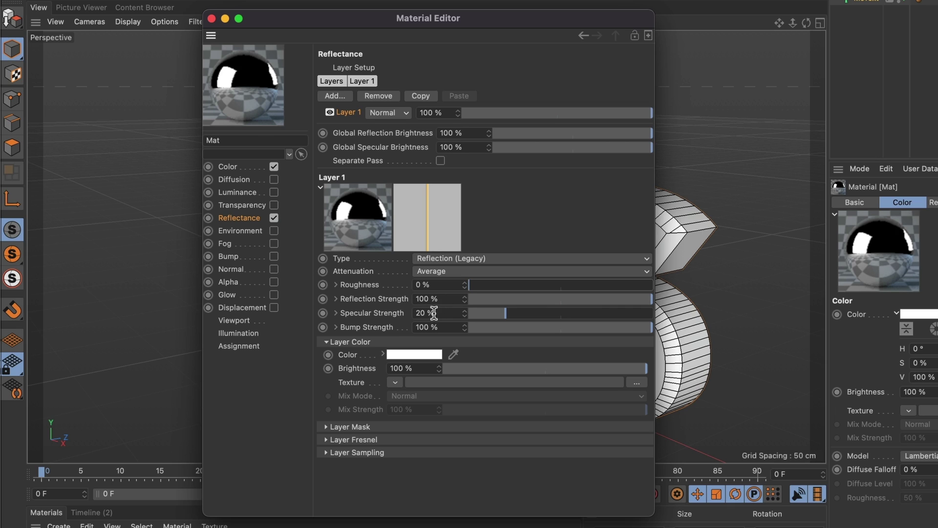
double_click(422, 368)
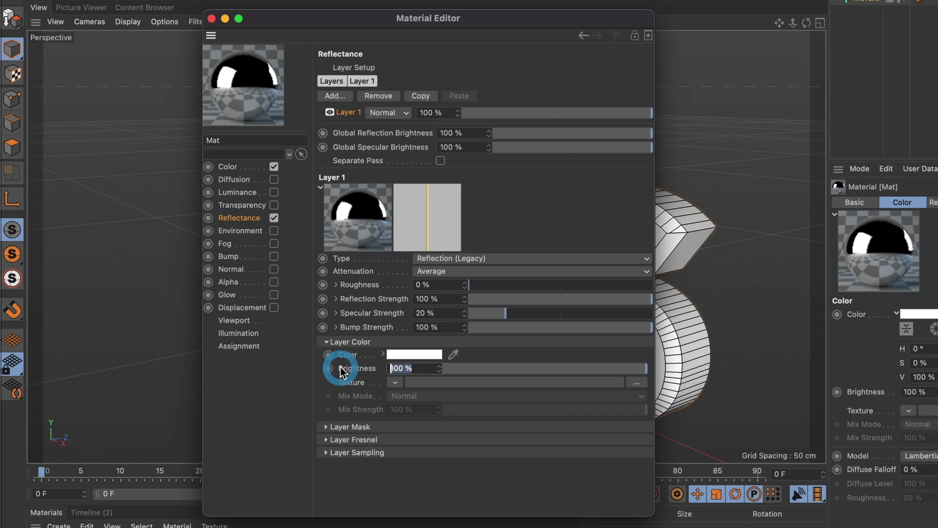
text(50)
key(Return)
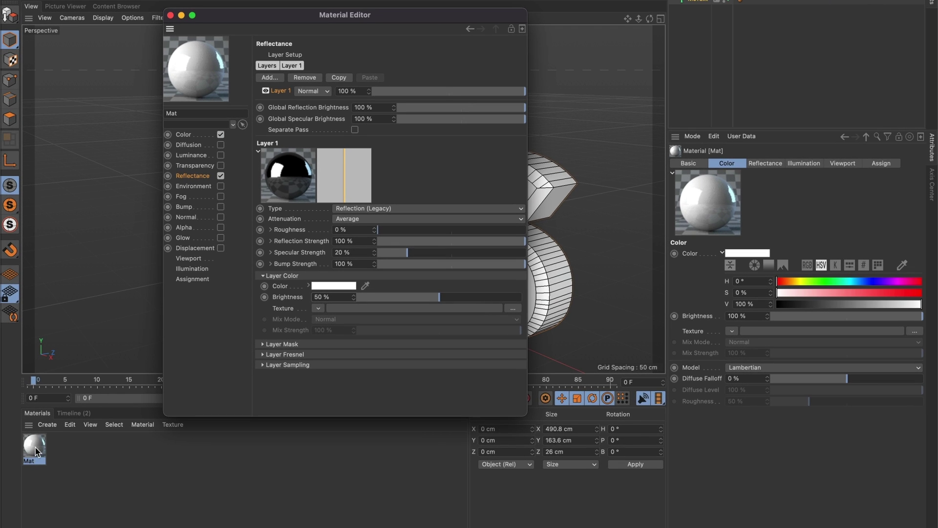
Copy and paste Mat as Mat.1 and show its Color channel
click(37, 451)
key(ctrl+c)
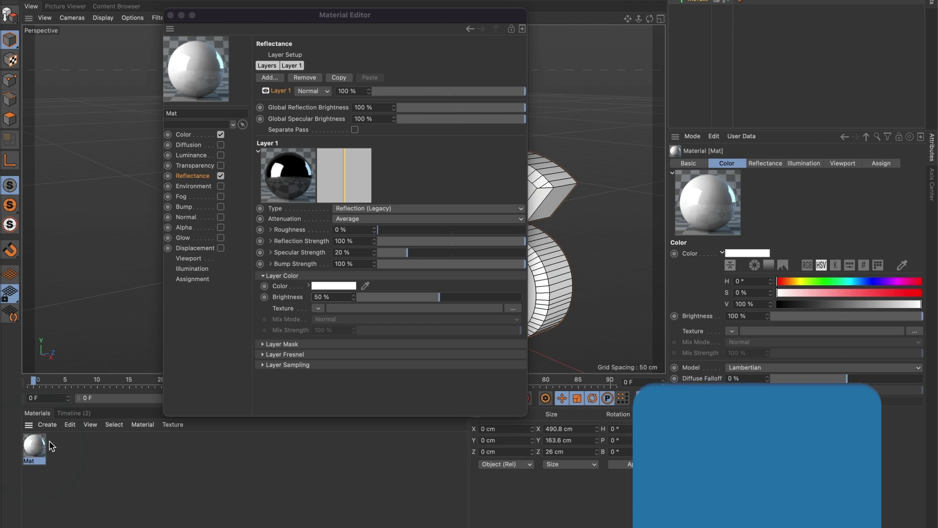
key(ctrl+v)
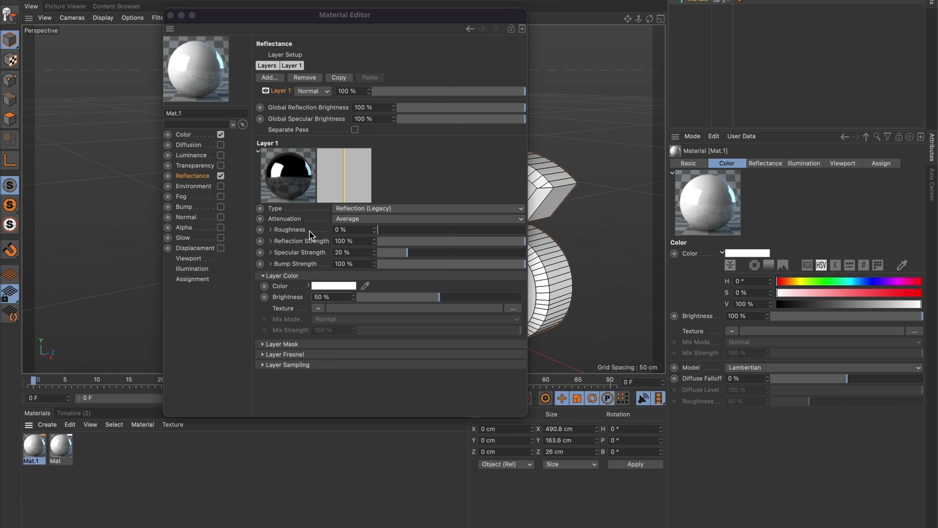
click(190, 135)
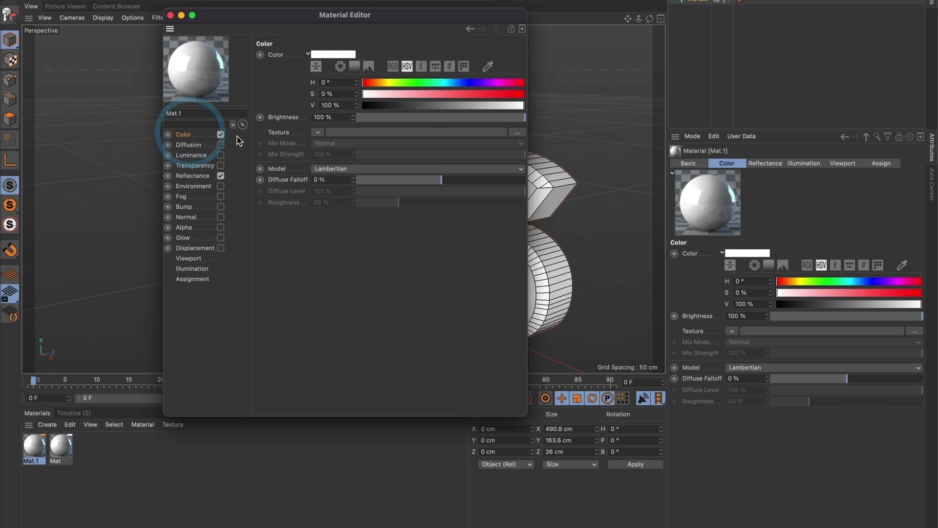
mouse_move(333, 54)
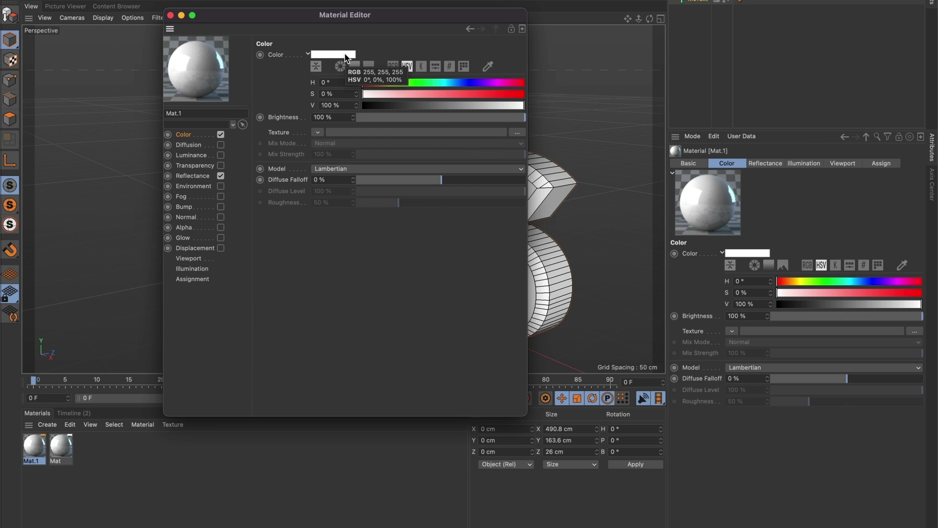
Enter hex 206EA8 as Mat.1's colour, check its reflectance, and close the Material Editor
click(449, 67)
drag(347, 87, 295, 81)
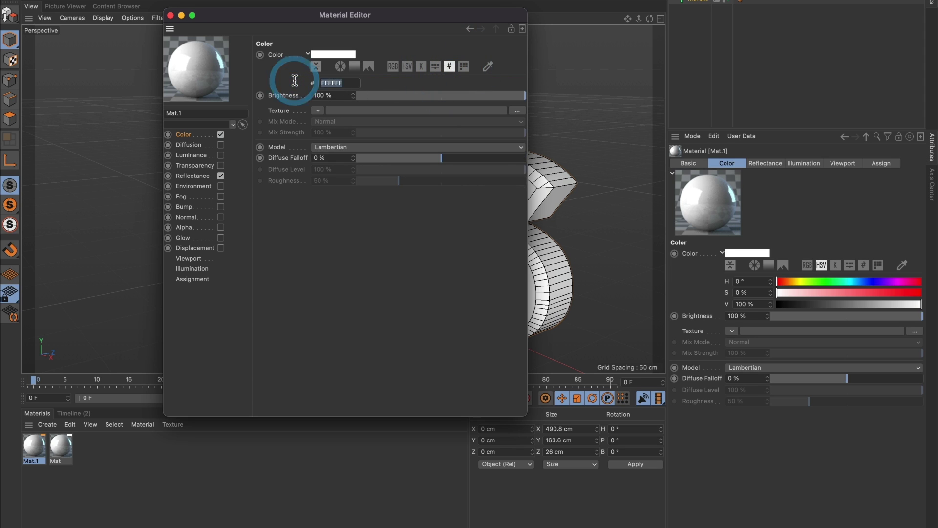
text(206)
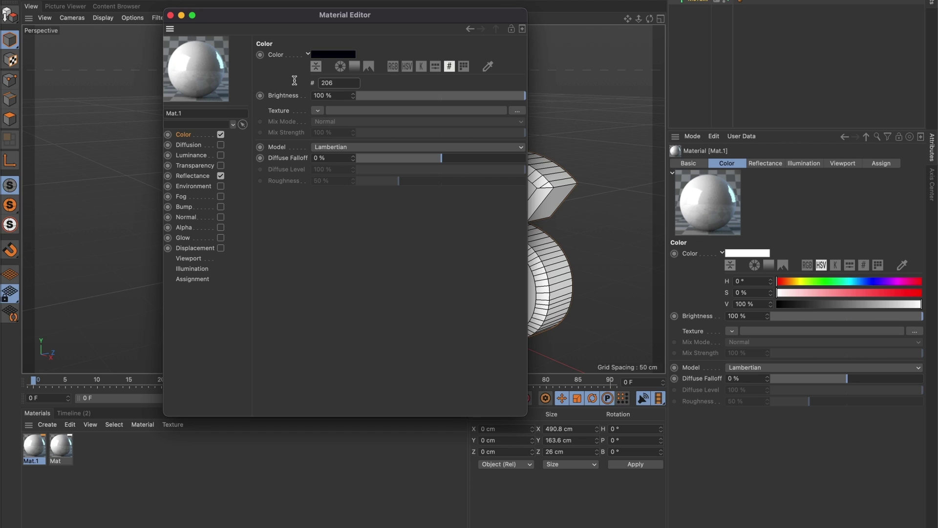
text(ea8)
key(Return)
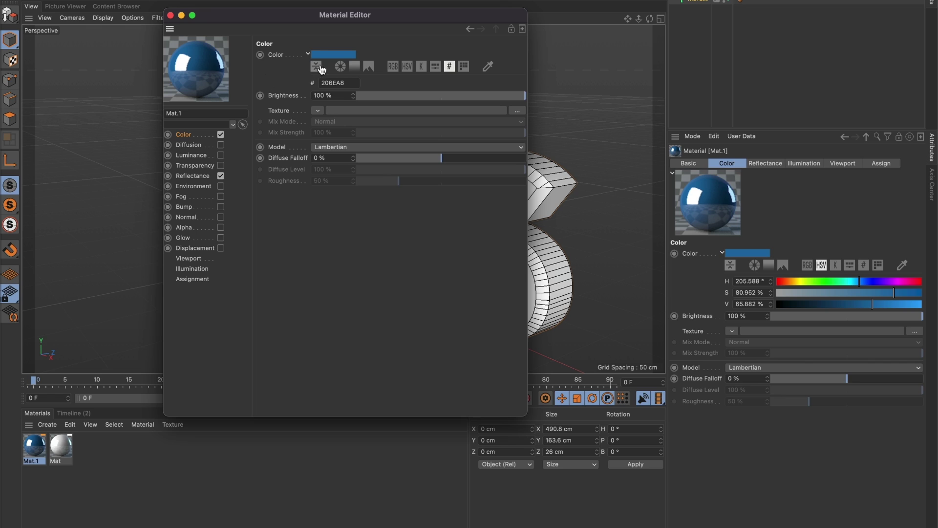
click(355, 68)
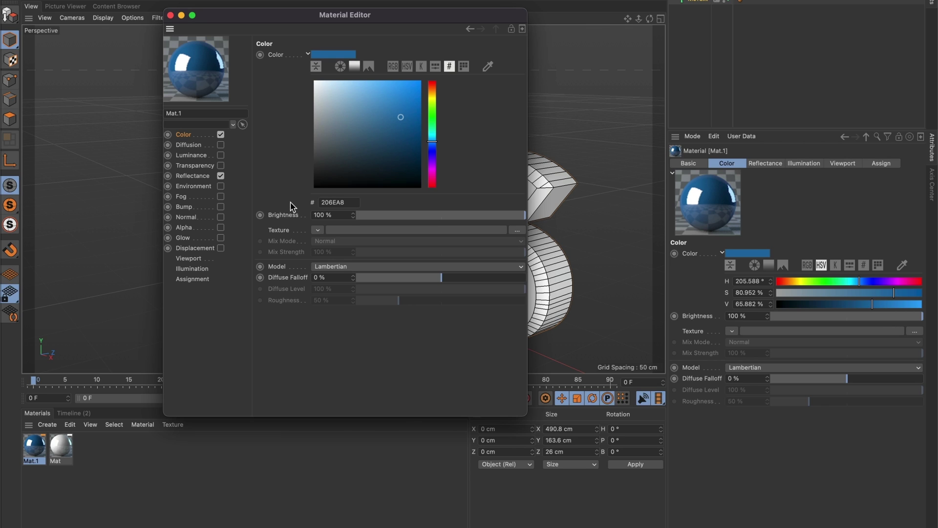
click(192, 177)
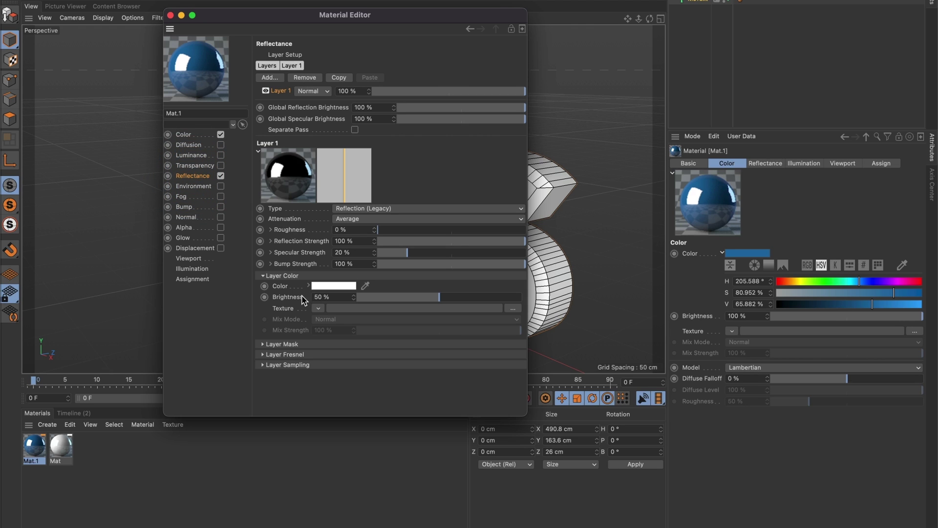
click(170, 15)
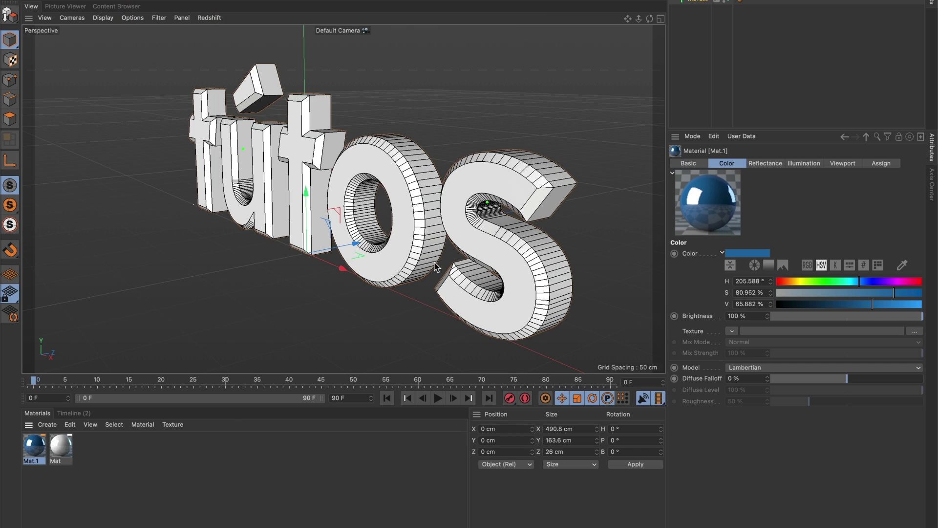
Drag the blue Mat.1 and then the white Mat material onto MoText
click(400, 217)
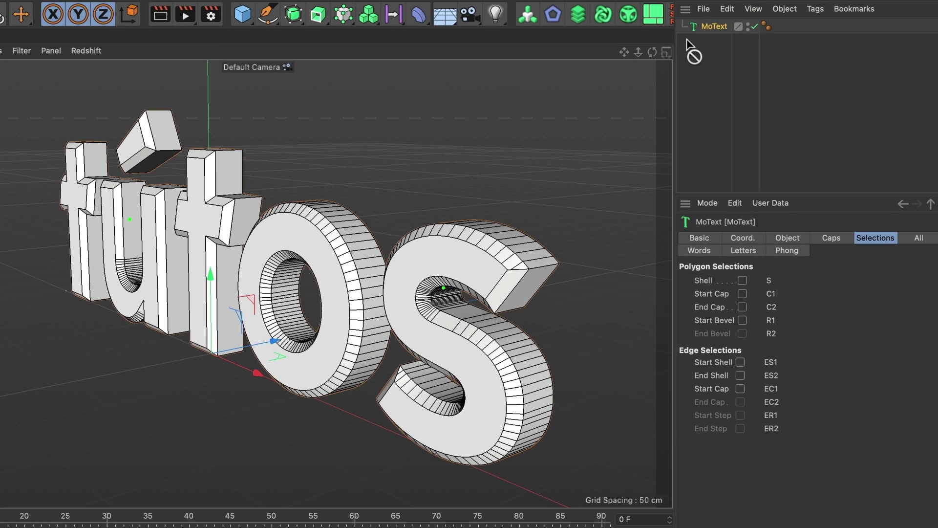
drag(705, 29, 705, 28)
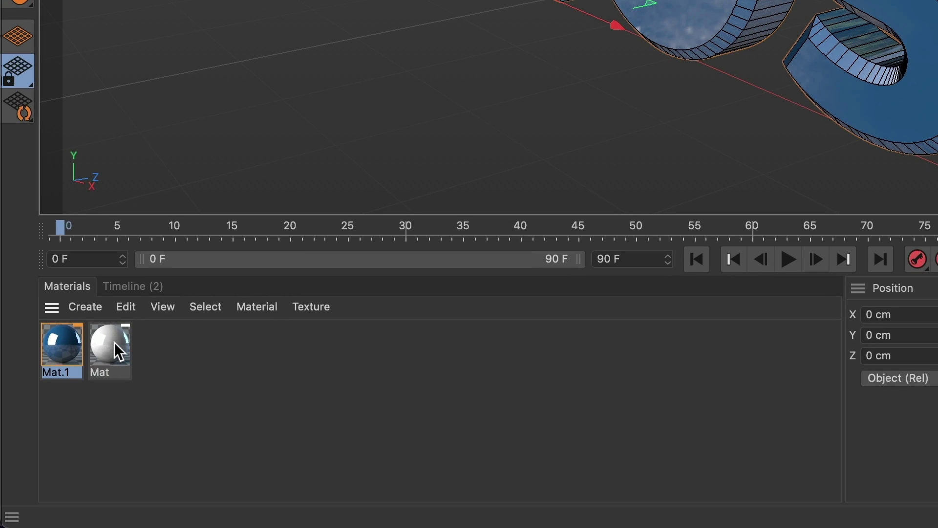
mouse_move(114, 345)
mouse_down()
mouse_move(574, 171)
mouse_move(714, 31)
mouse_up()
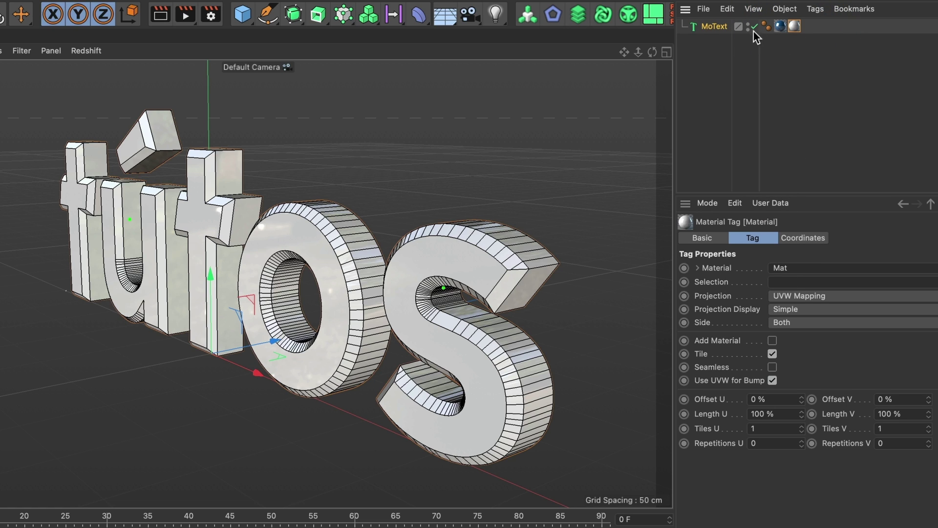
Set the white Mat tag's Selection field to R1 so only the bevels turn white
click(721, 28)
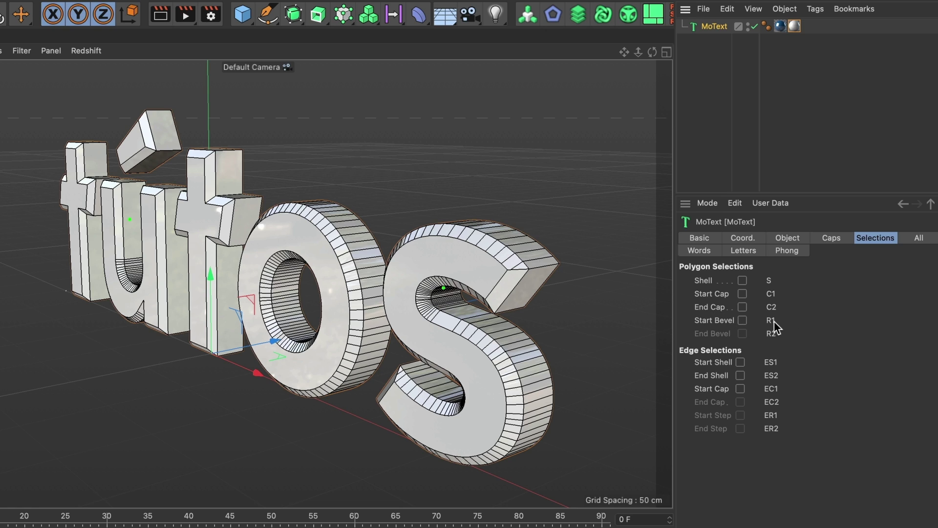
click(795, 26)
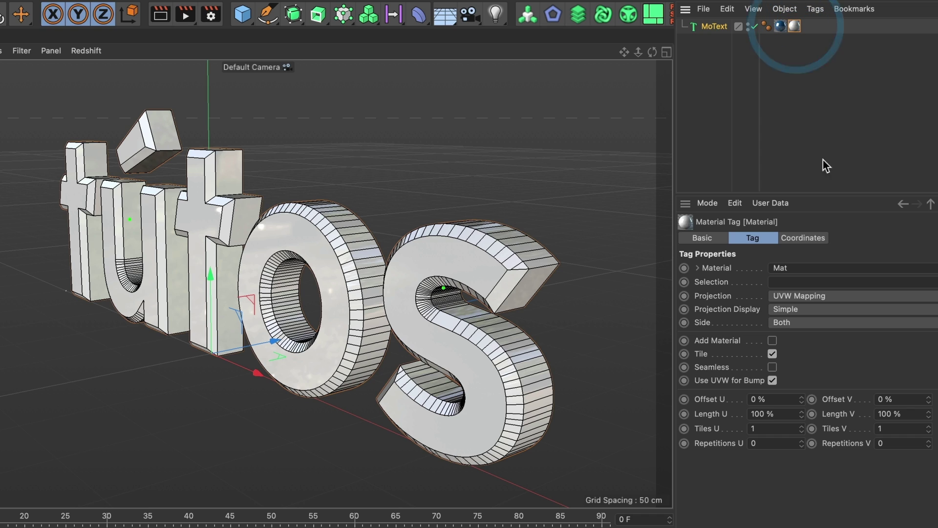
click(778, 282)
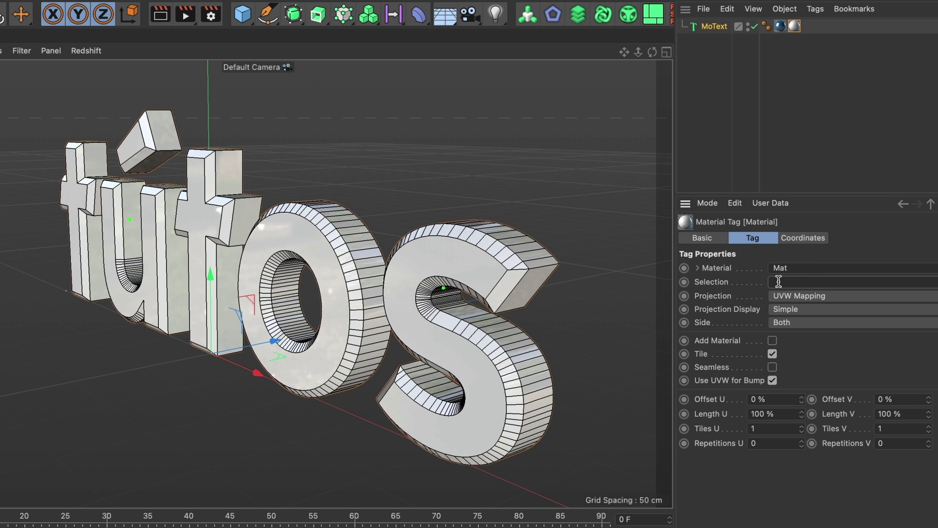
text(R1)
key(Return)
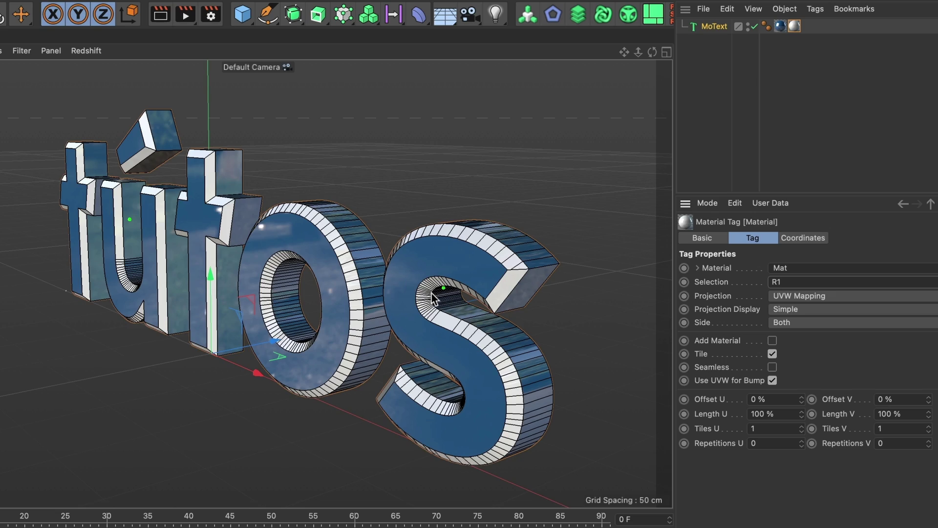
mouse_move(430, 329)
alt+mouse_down()
mouse_move(349, 340)
mouse_move(433, 303)
mouse_move(414, 275)
alt+mouse_up()
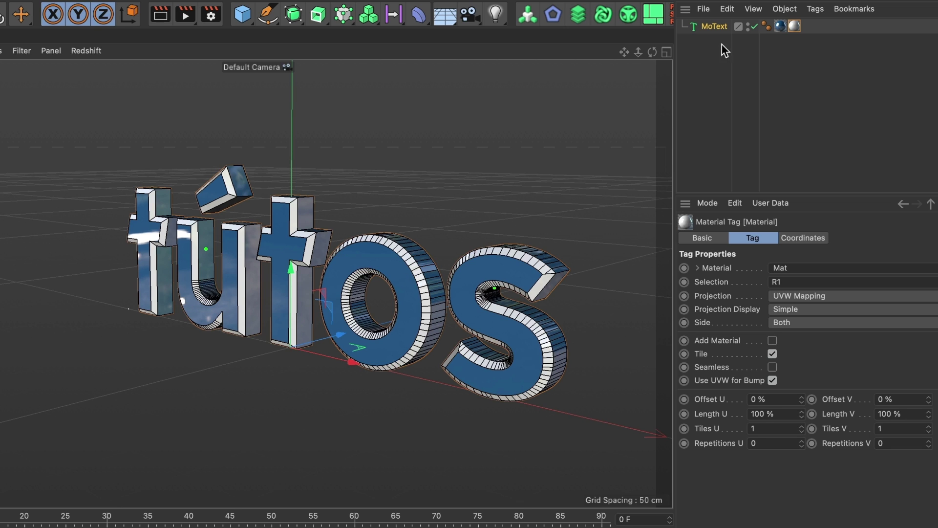
click(716, 28)
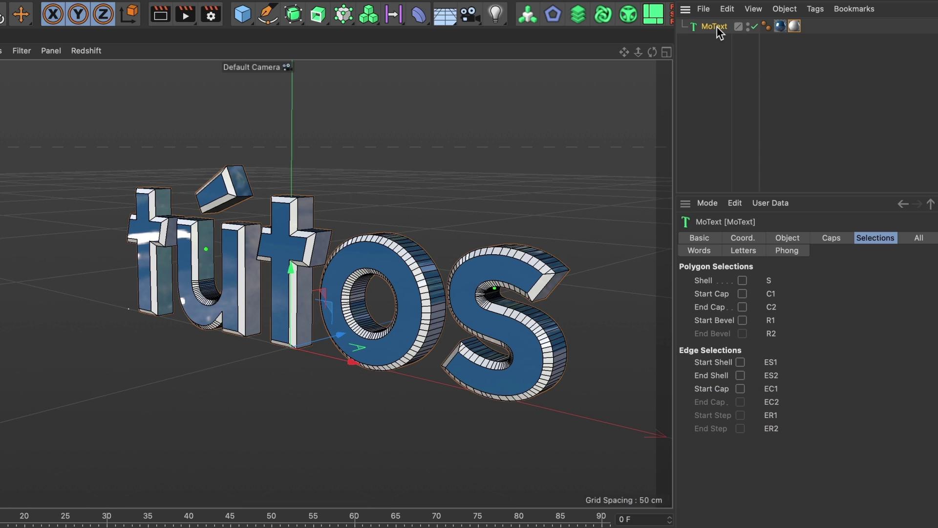
Duplicate MoText as MoText.1, delete its material tags, and shift it about 29 cm along Z
ctrl+drag(717, 27, 717, 40)
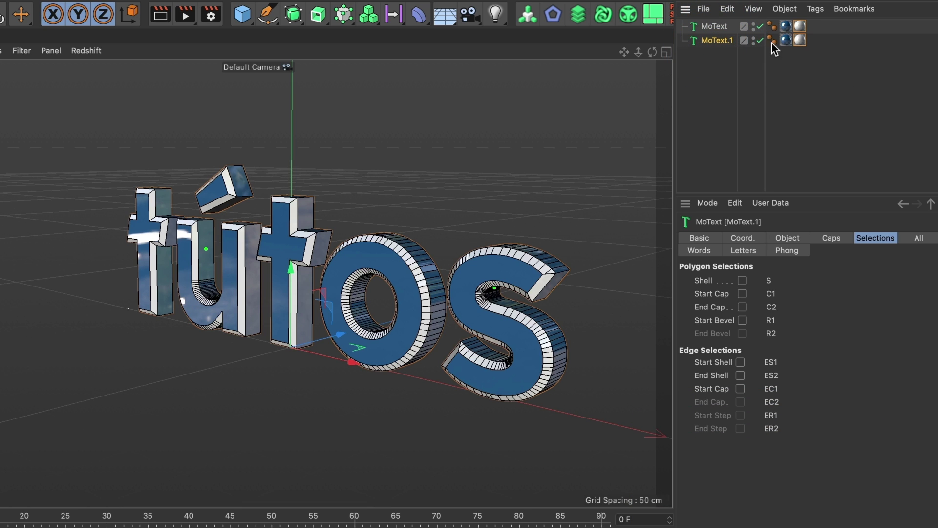
drag(817, 37, 784, 50)
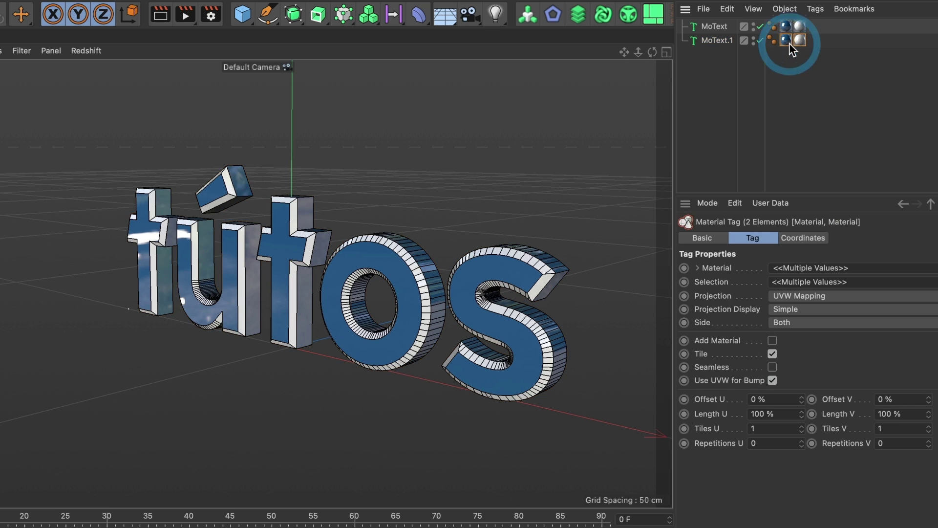
key(Delete)
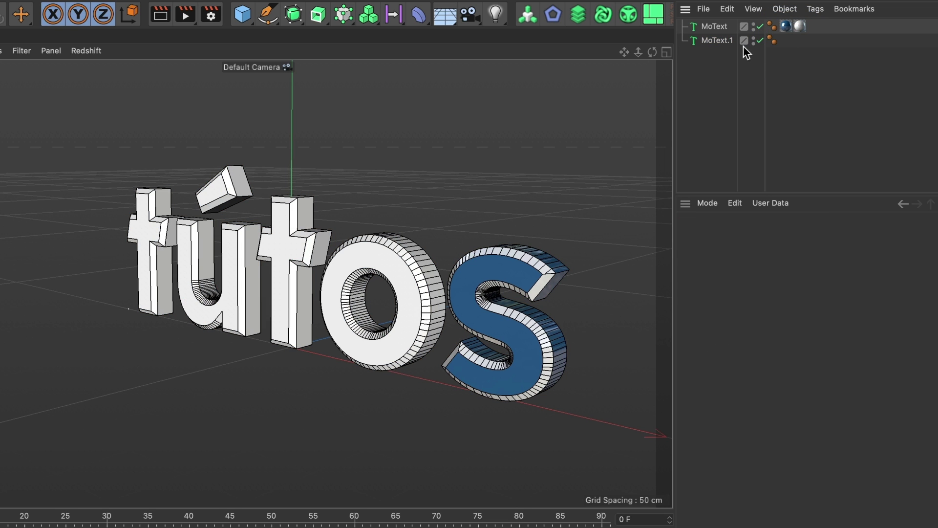
click(726, 44)
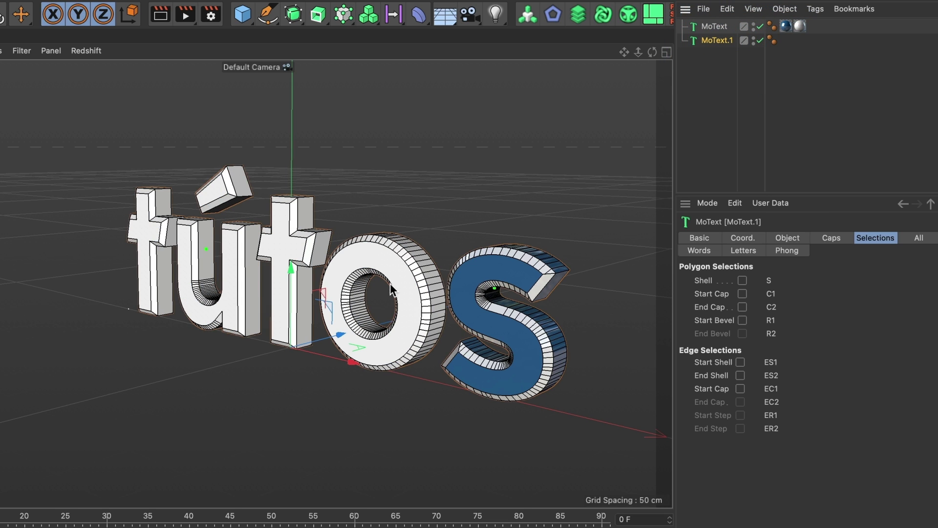
mouse_move(364, 274)
alt+mouse_down()
mouse_move(387, 288)
mouse_move(397, 275)
alt+mouse_up()
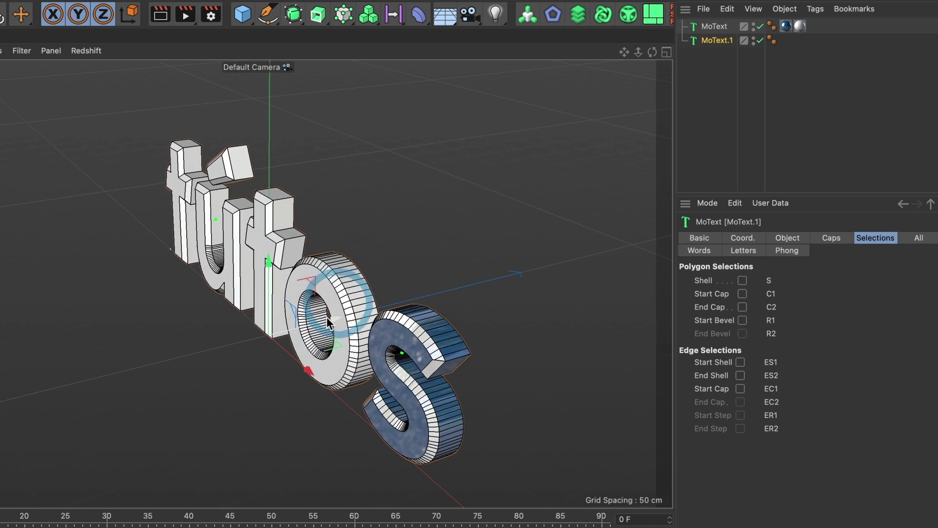
mouse_move(327, 316)
mouse_down()
mouse_move(394, 326)
mouse_move(334, 199)
mouse_up()
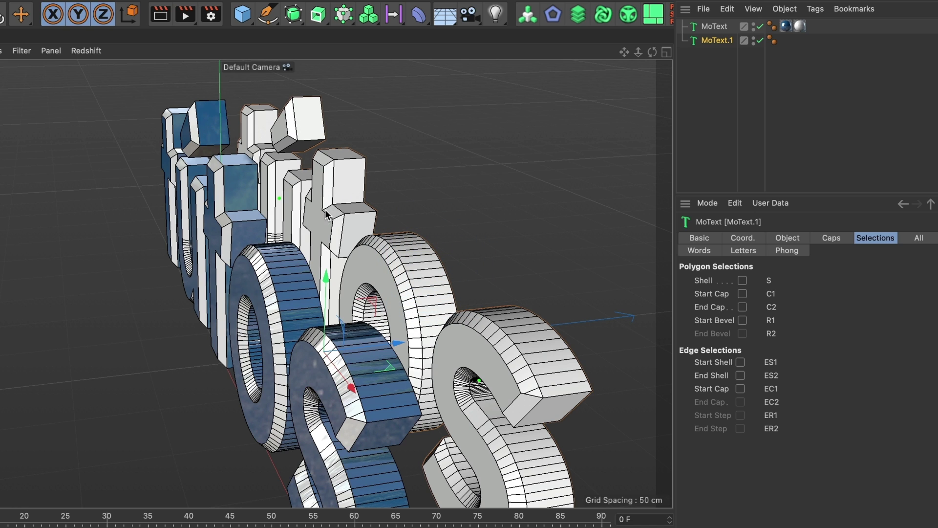
Give MoText.1 one shared outward rounded bevel and slide it to Z 7.823 cm
click(829, 239)
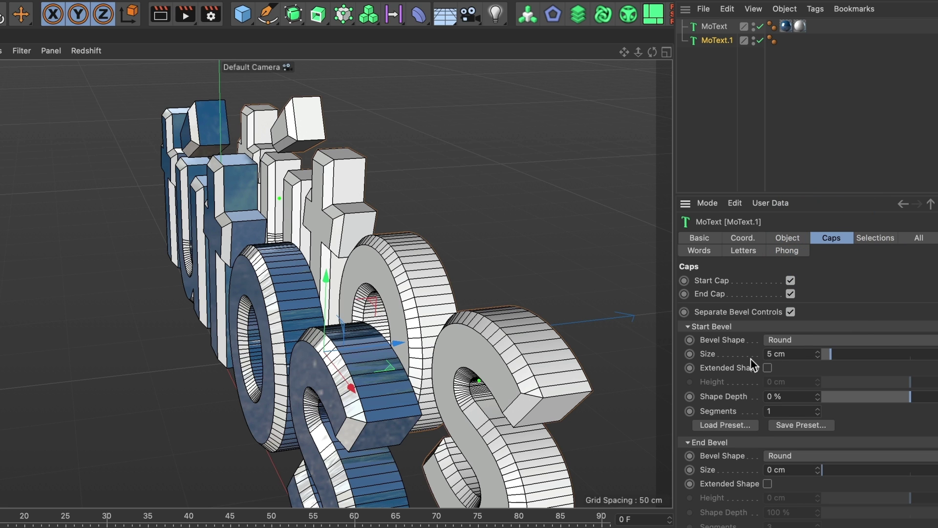
drag(831, 354, 822, 357)
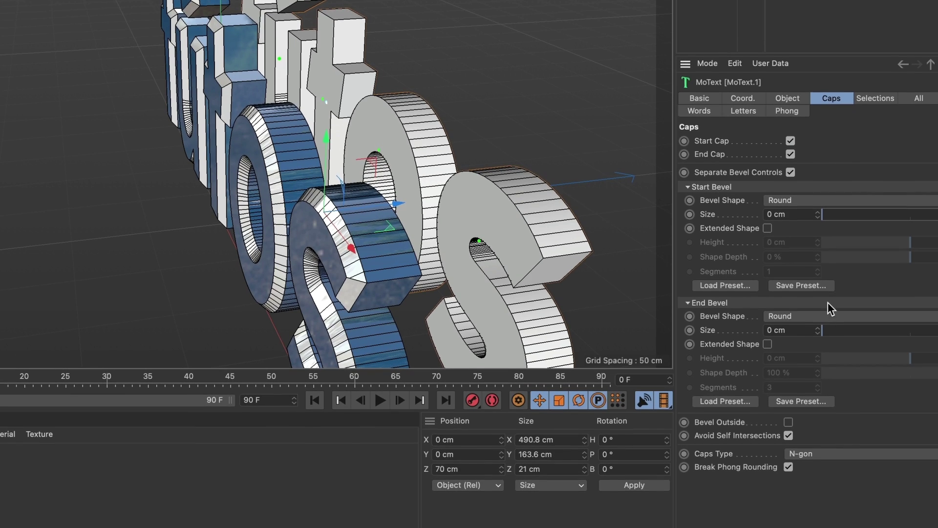
click(790, 172)
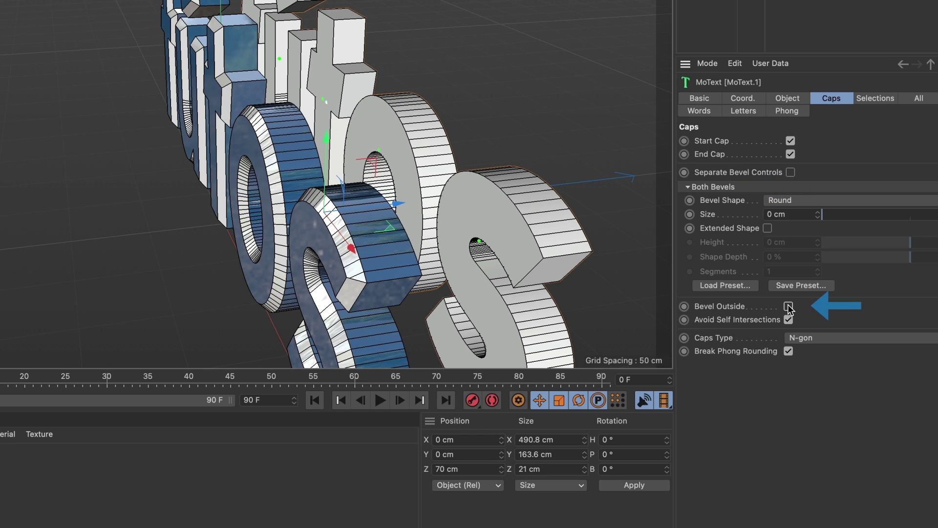
click(789, 306)
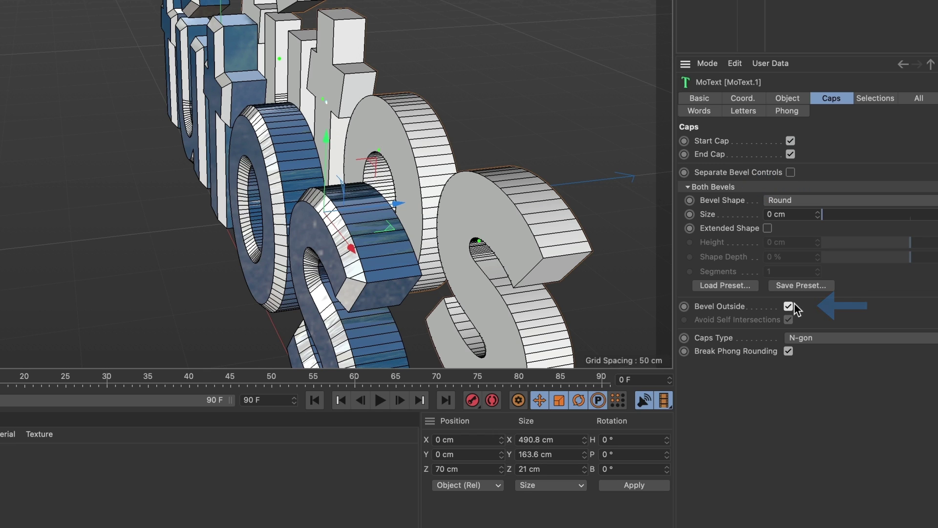
click(768, 229)
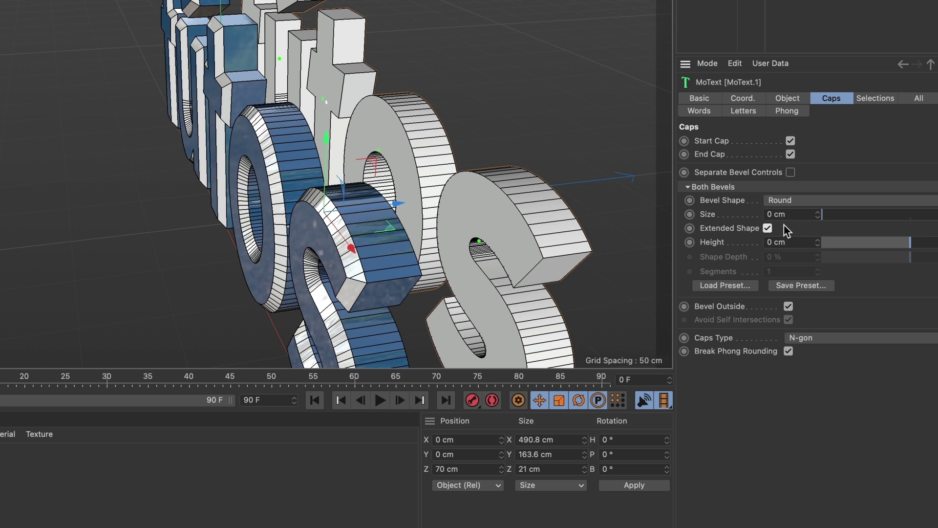
drag(825, 216, 835, 219)
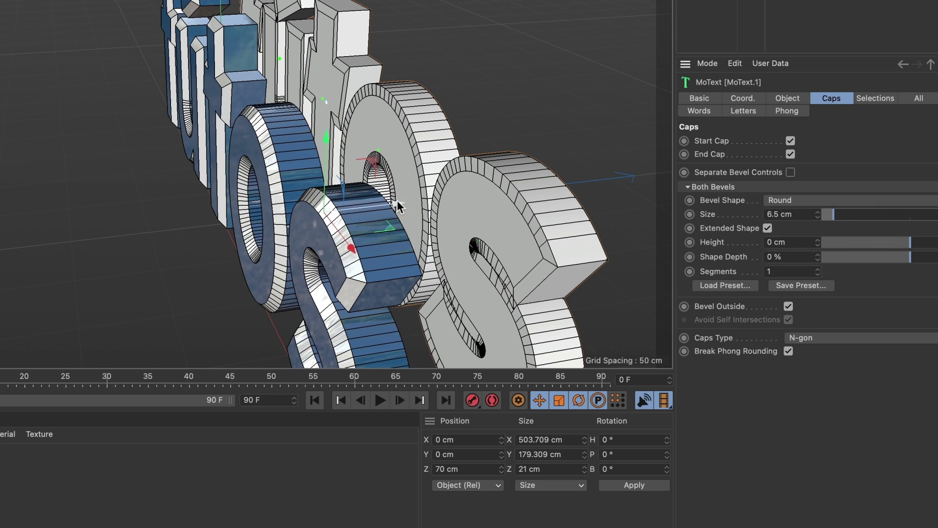
drag(397, 201, 311, 215)
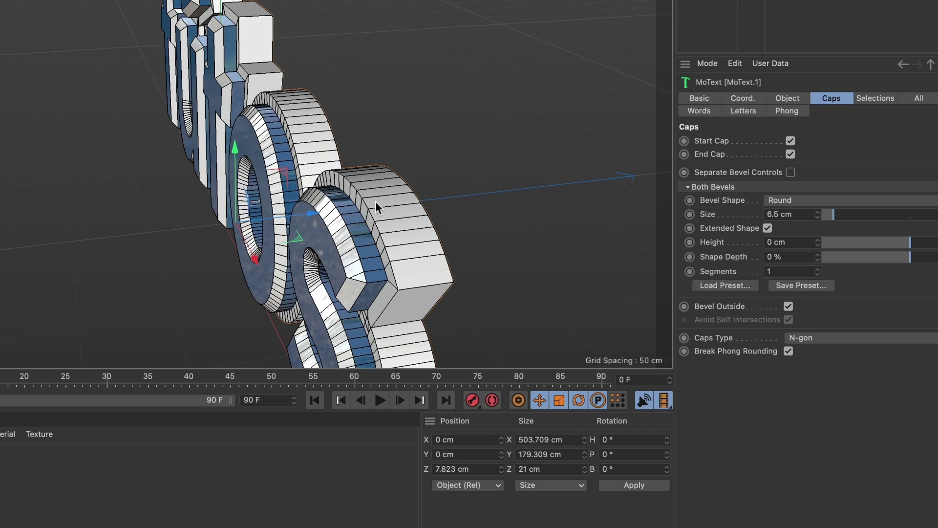
Deepen MoText.1 to 41 cm and duplicate it as MoText.2, pushed back along Z
click(788, 98)
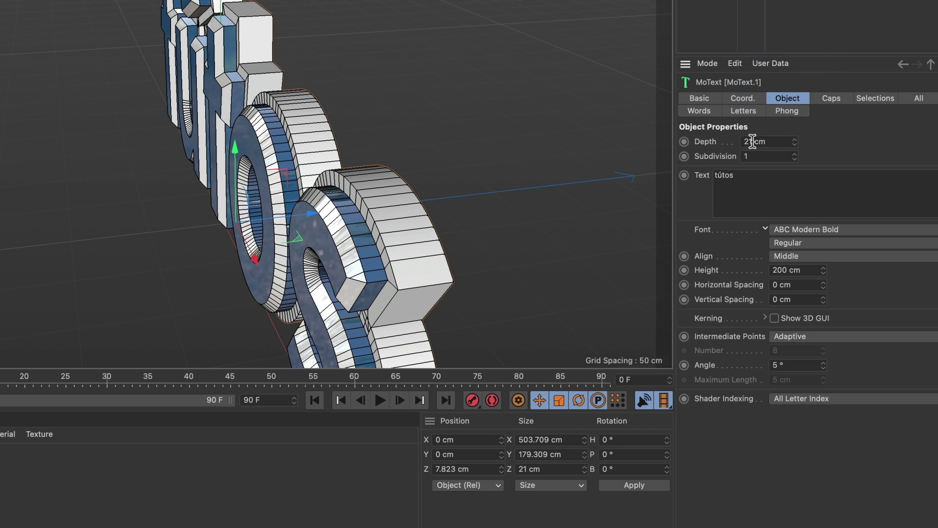
drag(797, 142, 796, 122)
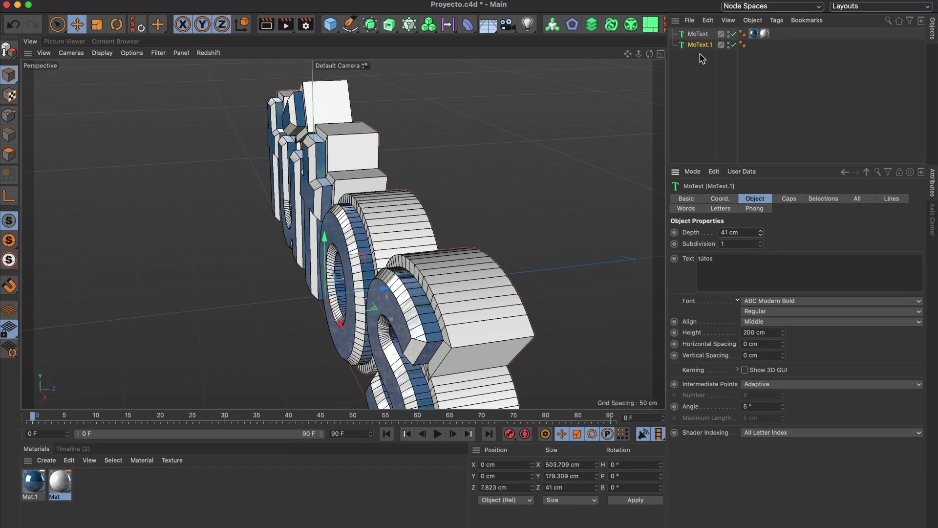
ctrl+drag(702, 51, 699, 59)
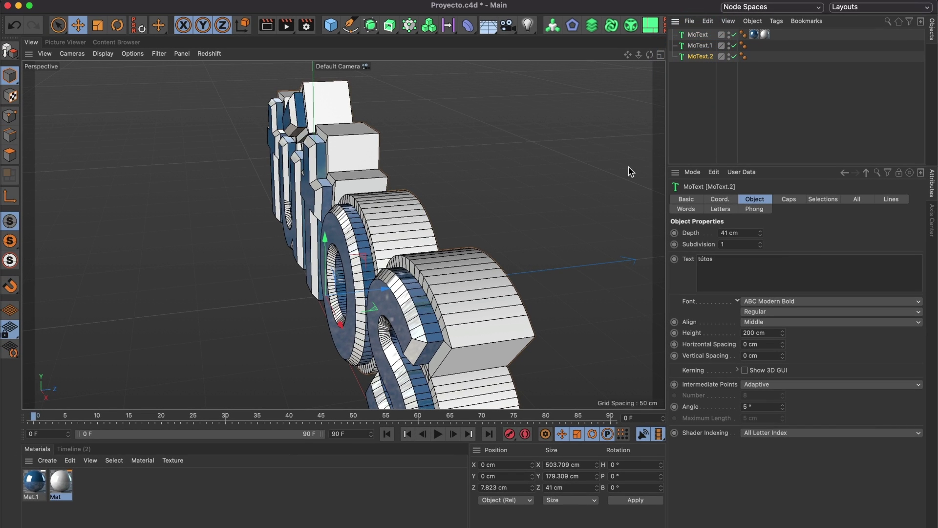
drag(395, 289, 426, 290)
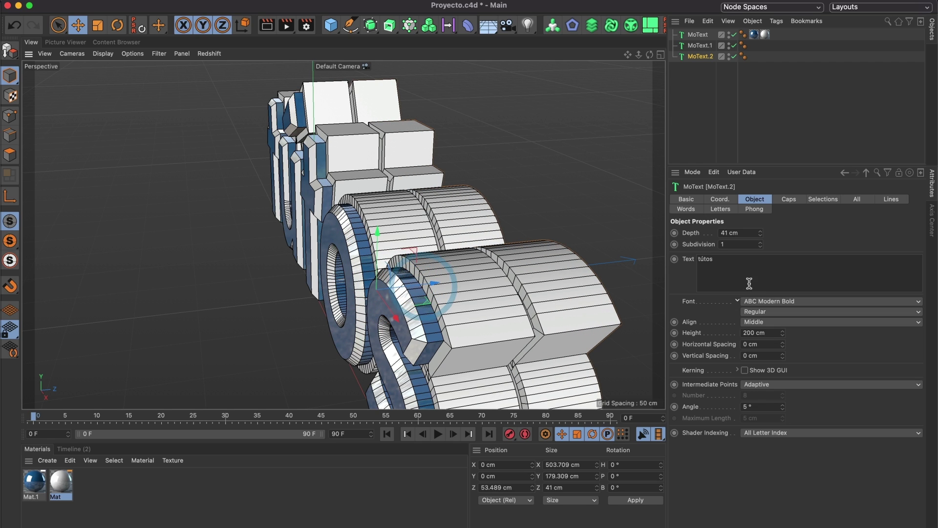
Extrude MoText.2 to 105 cm deep and render a preview of the text
drag(760, 237, 761, 224)
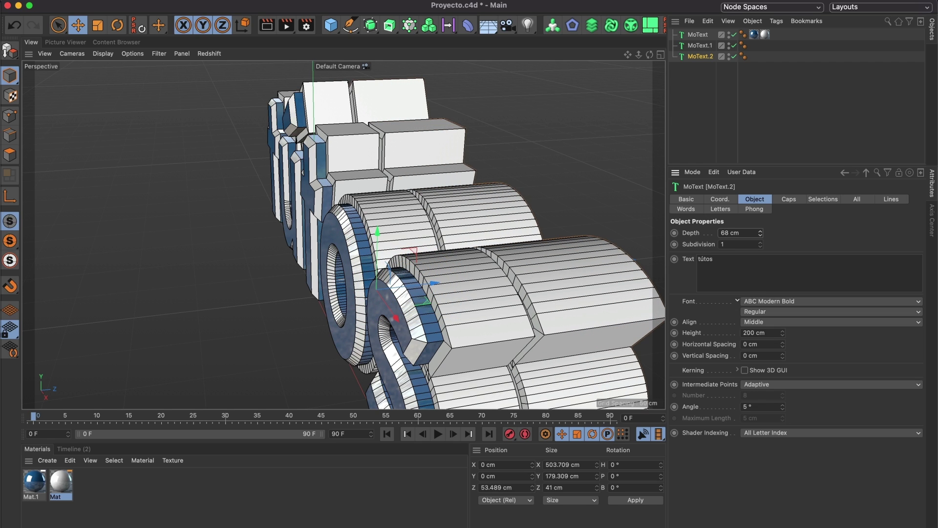
scroll(517, 293, down, 3)
scroll(517, 294, down, 3)
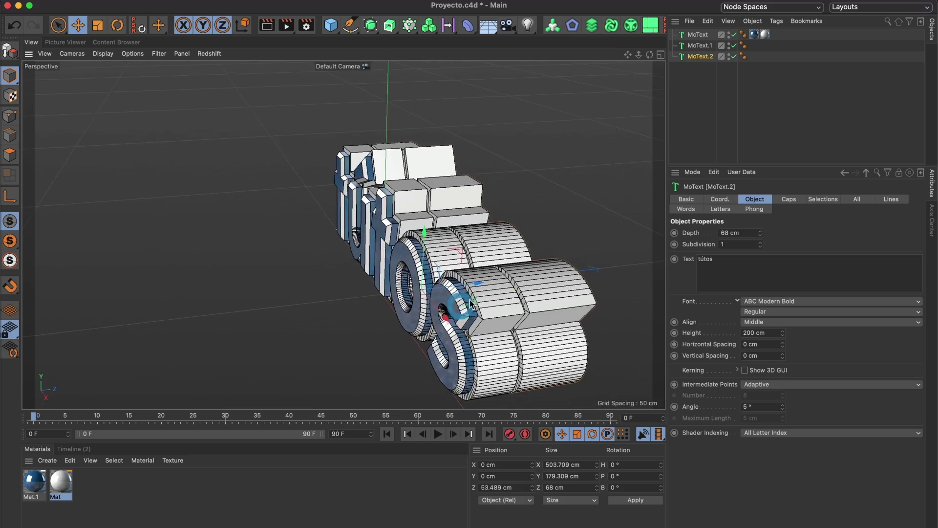
mouse_move(517, 294)
alt+mouse_down()
mouse_move(518, 310)
mouse_move(552, 306)
mouse_move(514, 273)
mouse_move(527, 264)
mouse_move(518, 266)
mouse_move(564, 276)
mouse_move(511, 262)
mouse_move(348, 297)
alt+mouse_up()
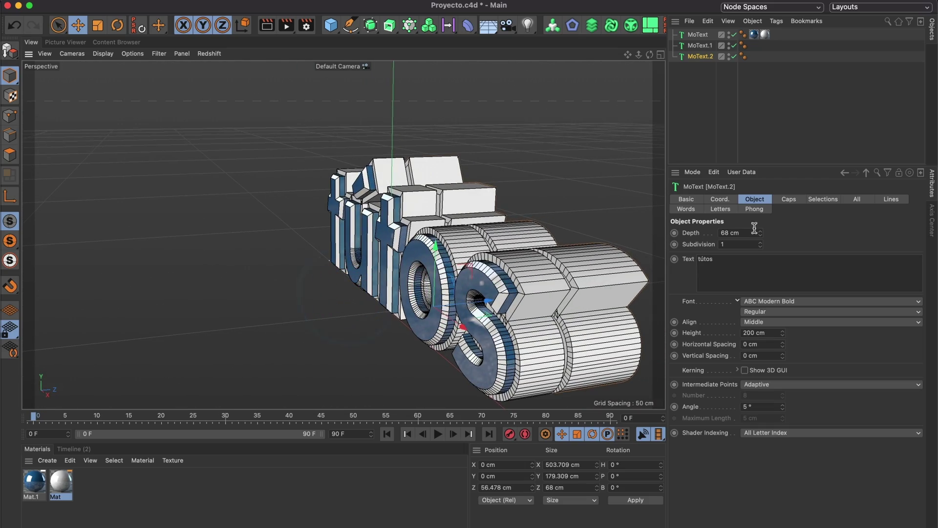
drag(761, 232, 760, 212)
mouse_move(579, 279)
alt+mouse_down()
mouse_move(438, 291)
mouse_move(443, 242)
alt+mouse_up()
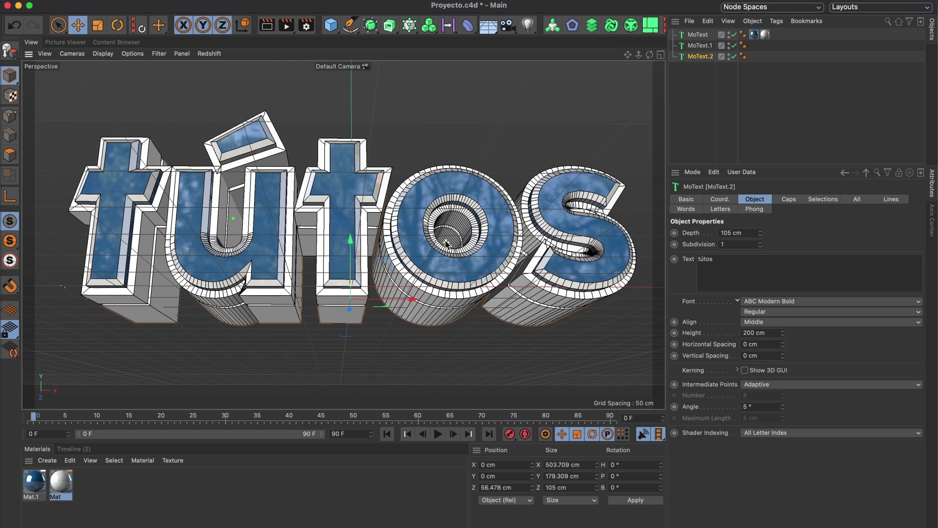
click(267, 26)
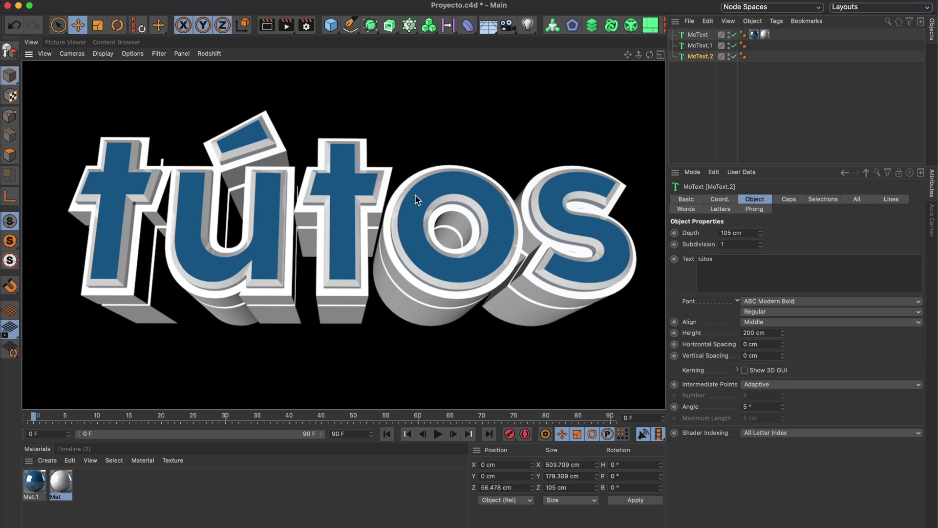
Create a new standard material and rename it HDRI
click(48, 461)
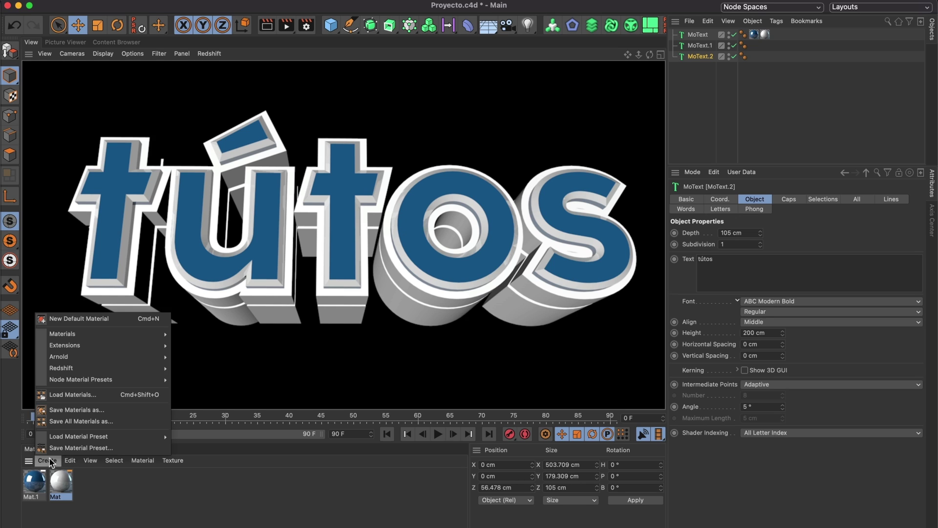
mouse_move(102, 333)
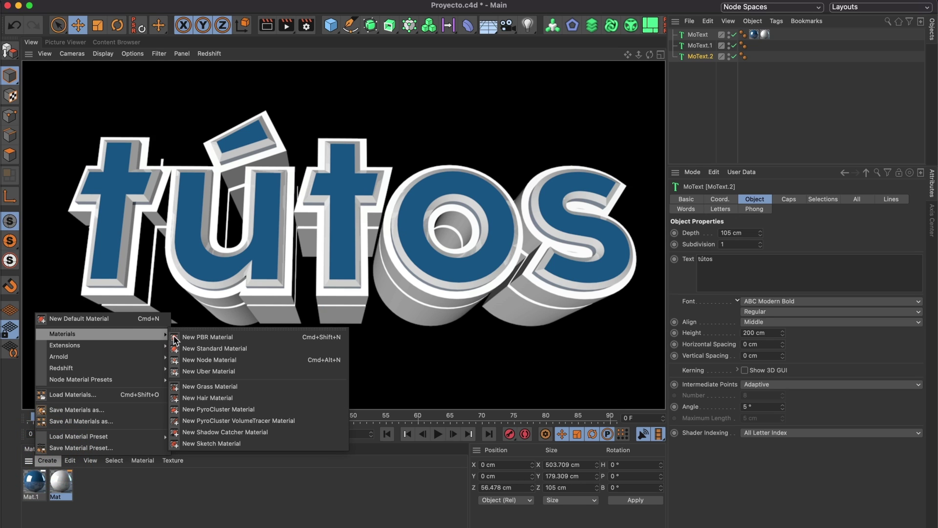
click(203, 348)
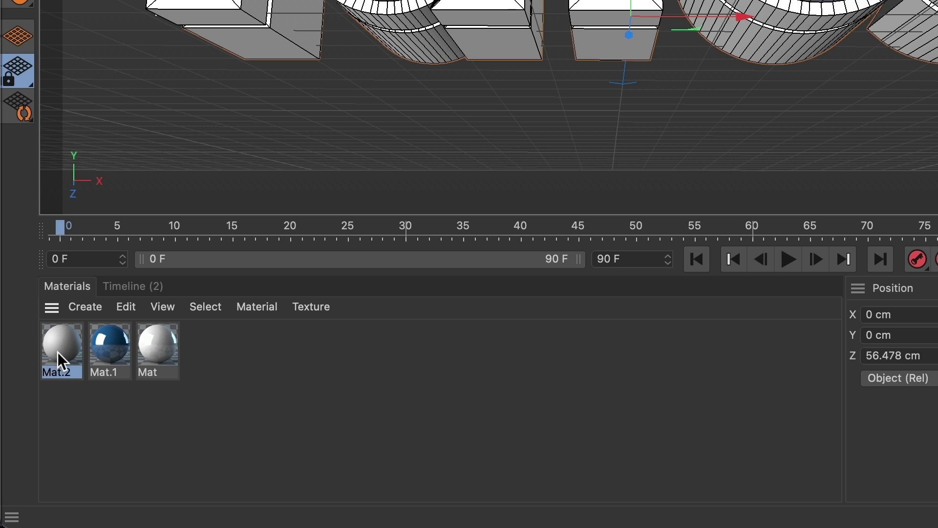
double_click(57, 367)
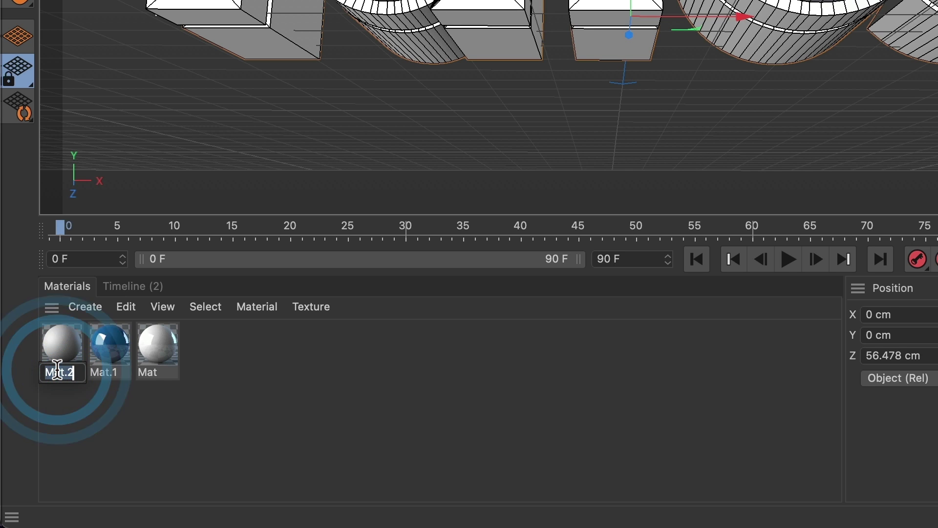
text(HDRI)
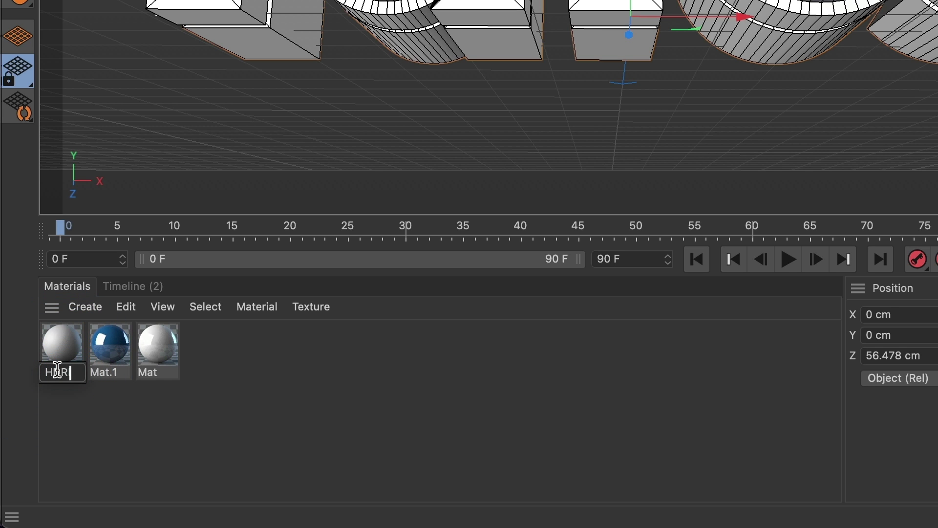
key(Return)
Open the HDRI material and uncheck its Reflectance channel
click(49, 399)
double_click(68, 350)
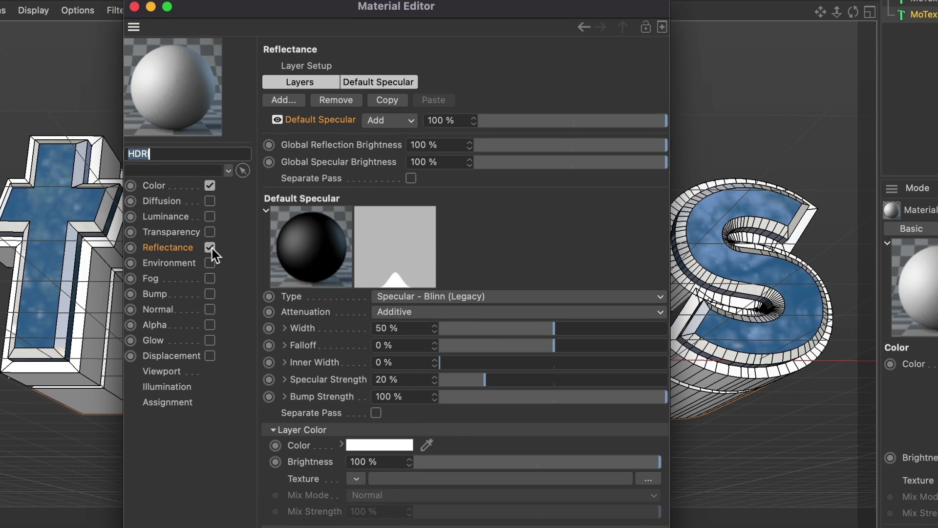
click(210, 247)
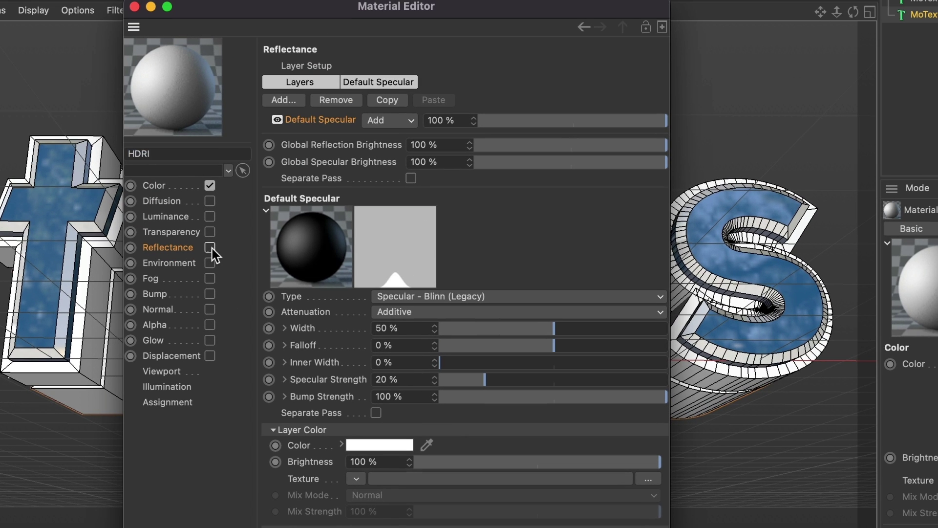
Load Desktop/Proyecto/HDRI_STUDIO_vol2_001.exr as the HDRI material's Color texture and close the editor
click(153, 187)
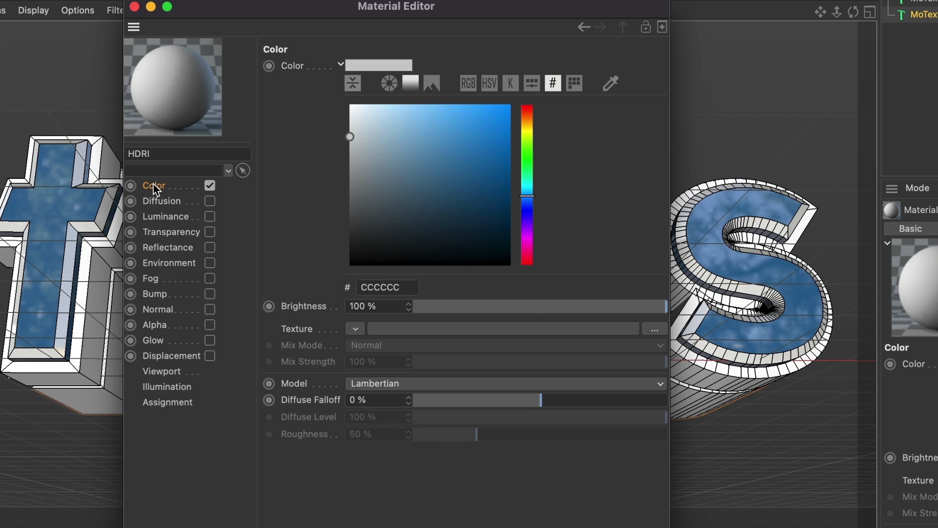
click(353, 329)
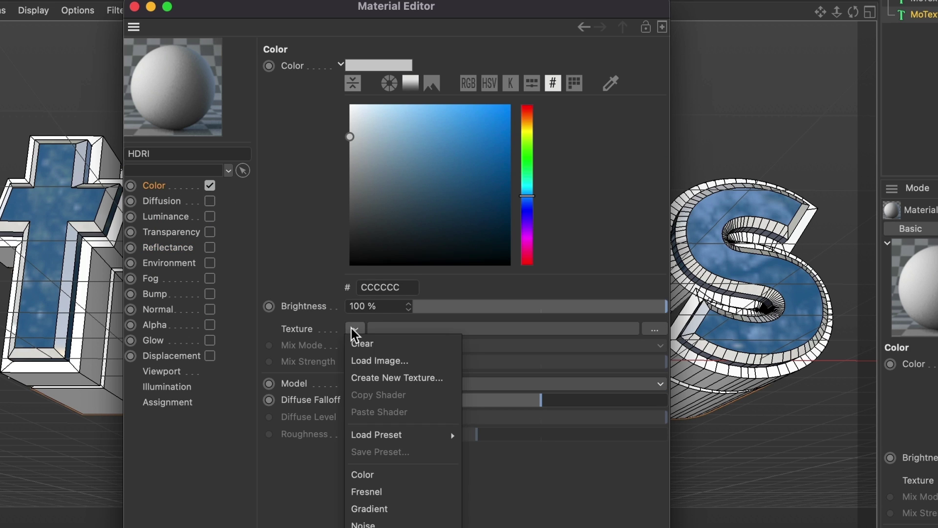
click(362, 357)
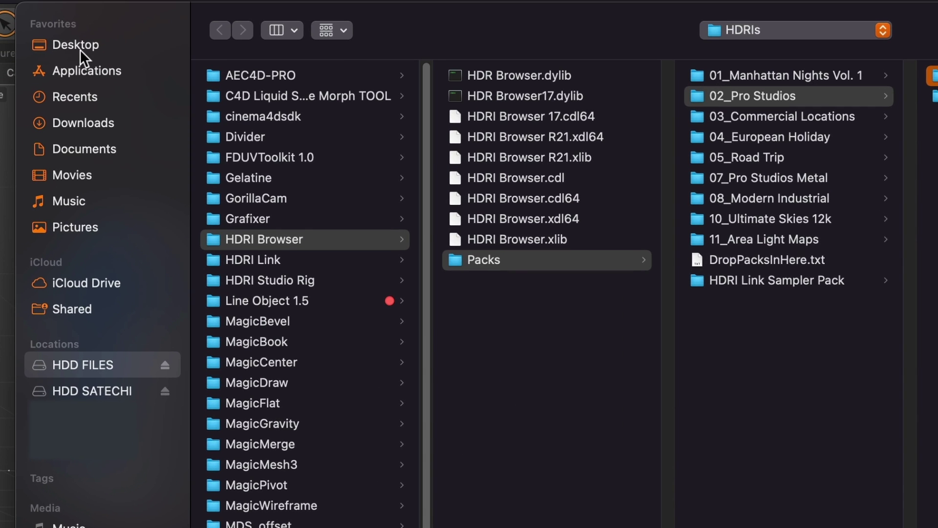
click(80, 49)
click(270, 93)
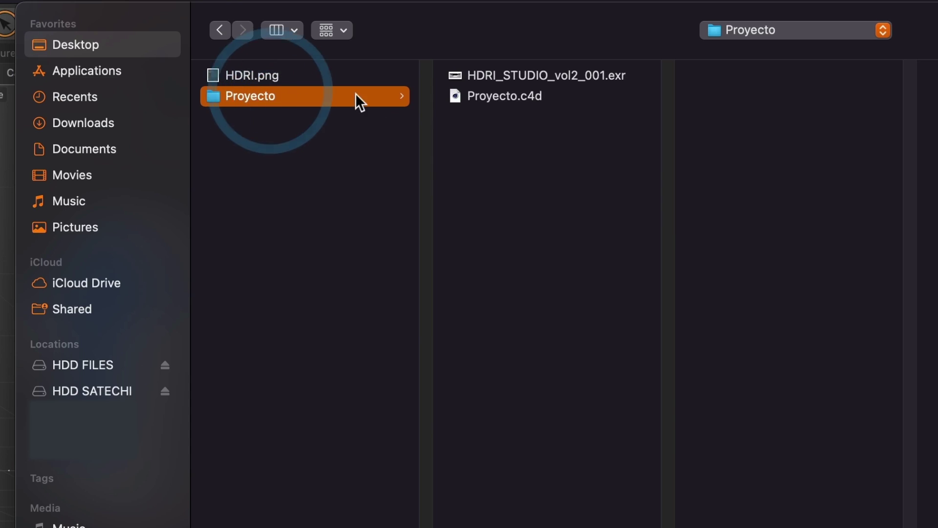
click(477, 76)
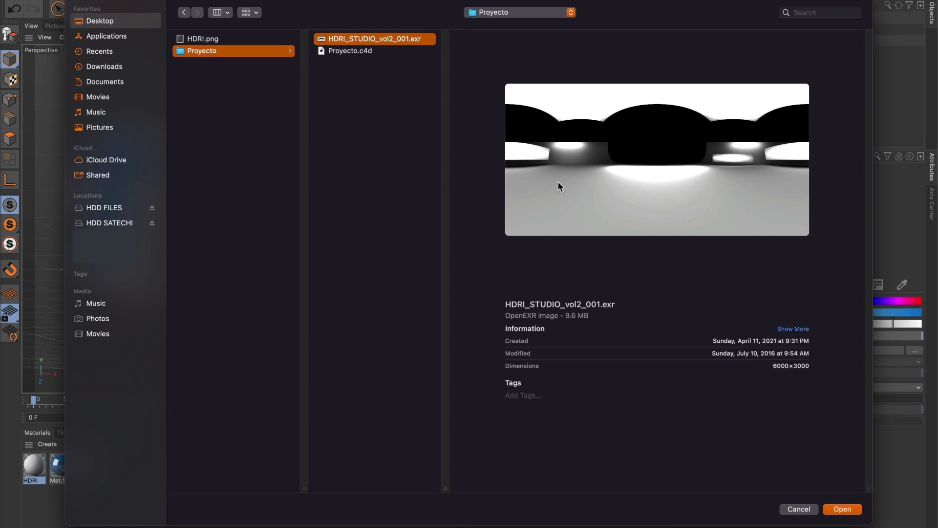
click(851, 510)
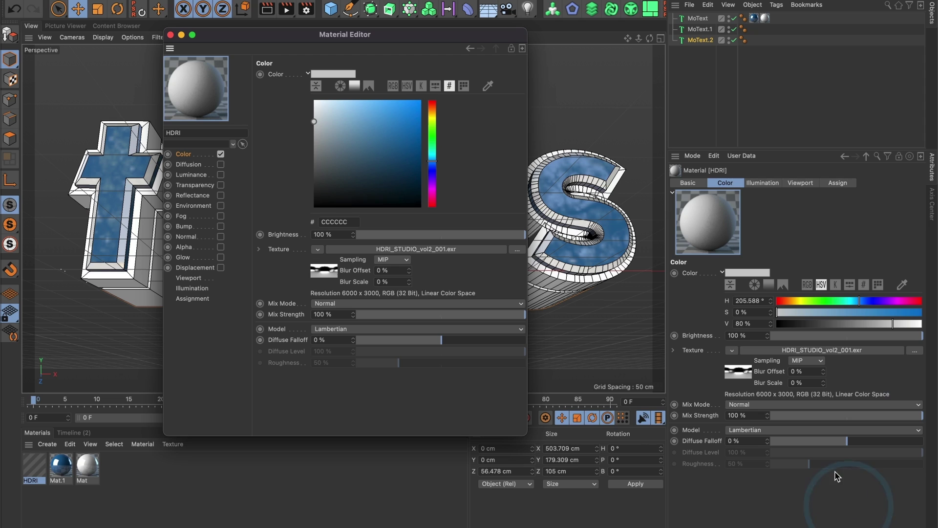
click(170, 35)
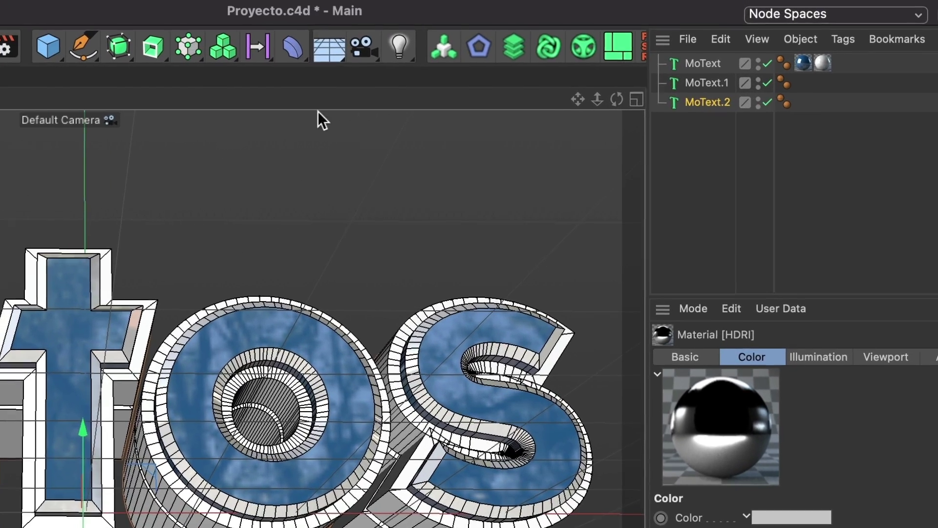
Add a Sky object, apply the HDRI material to it, and render a preview
click(332, 53)
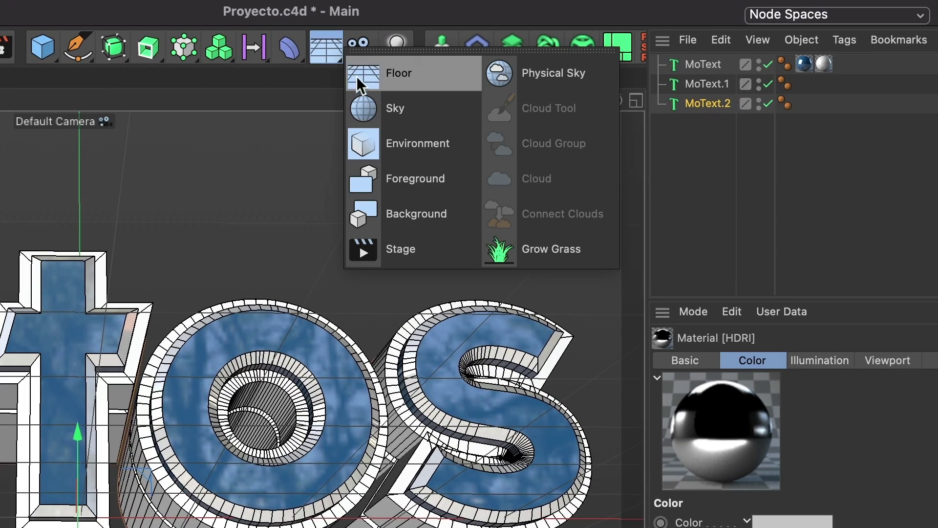
click(373, 103)
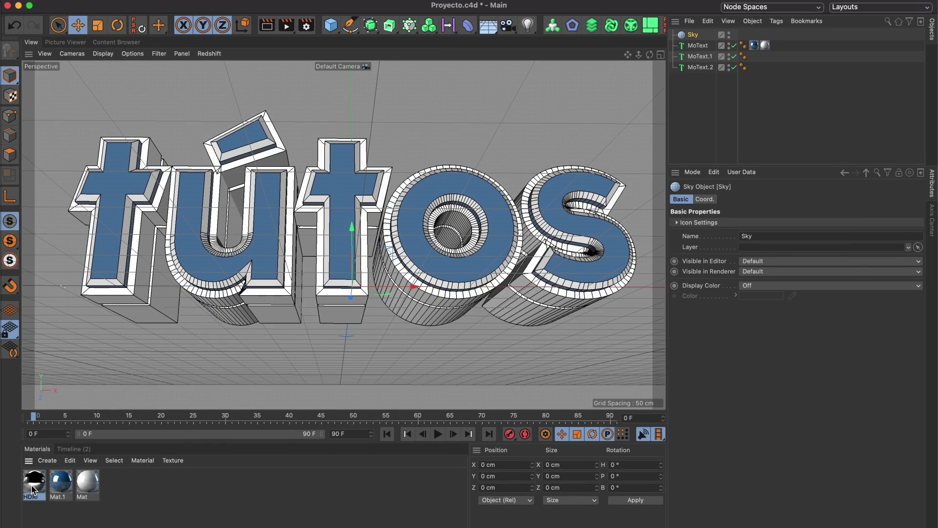
drag(31, 489, 693, 38)
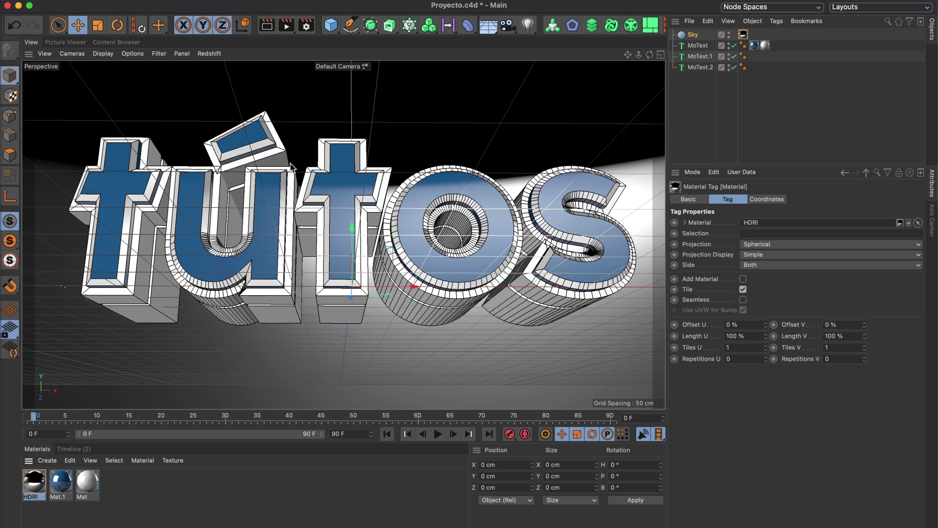
click(267, 26)
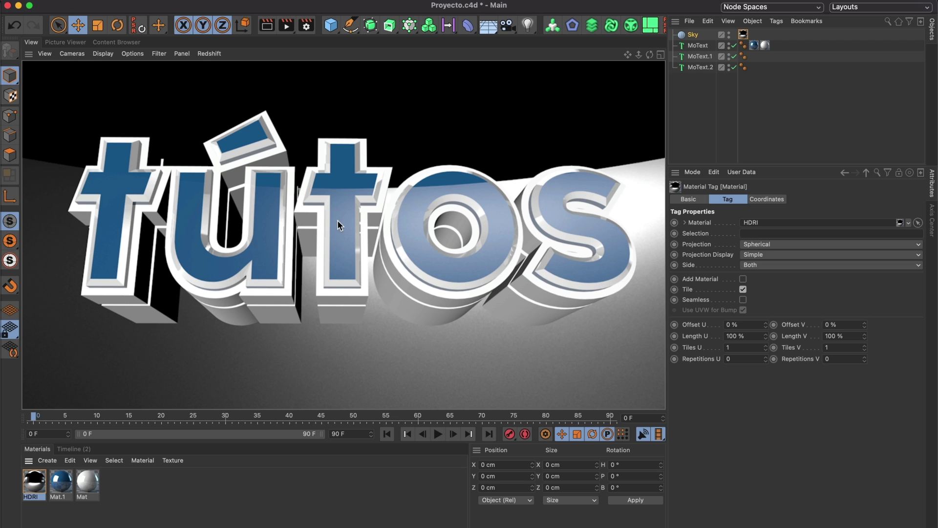
Rotate the Sky object to 35° heading in its coordinate settings
click(693, 36)
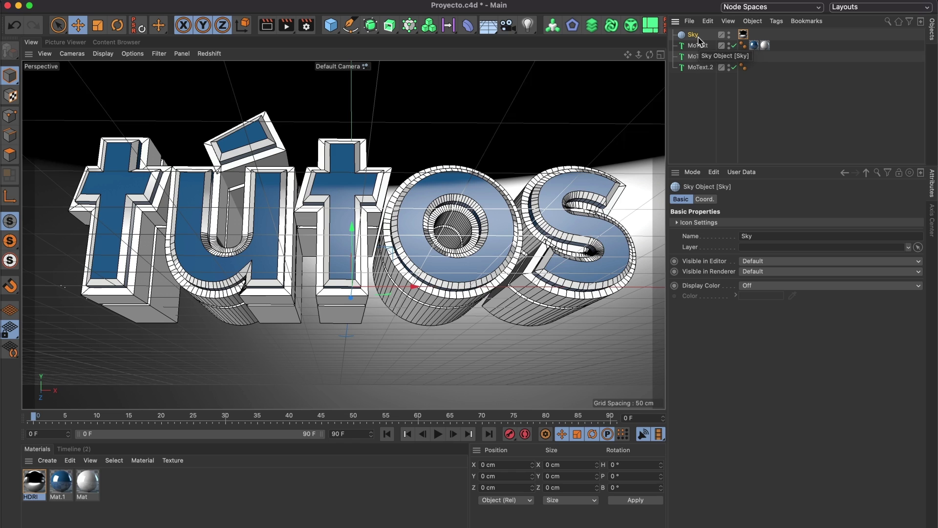
click(704, 201)
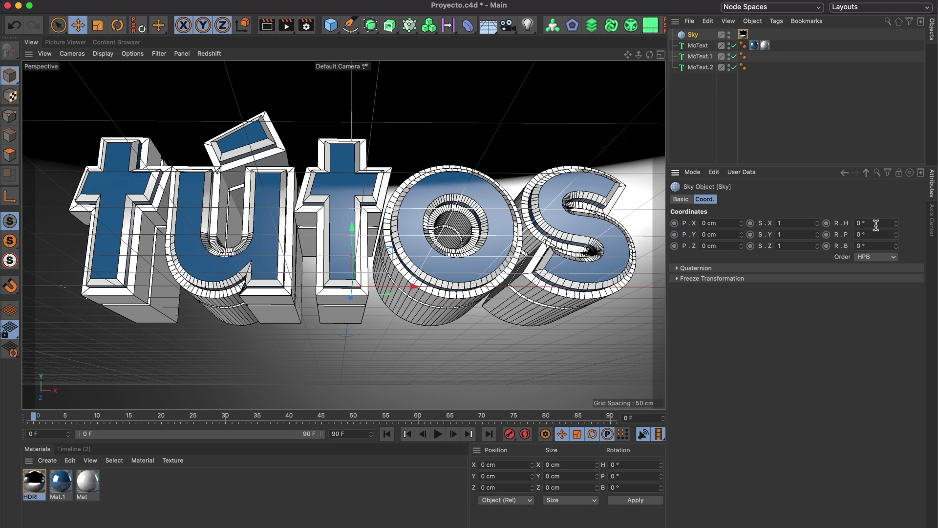
click(832, 223)
key(Return)
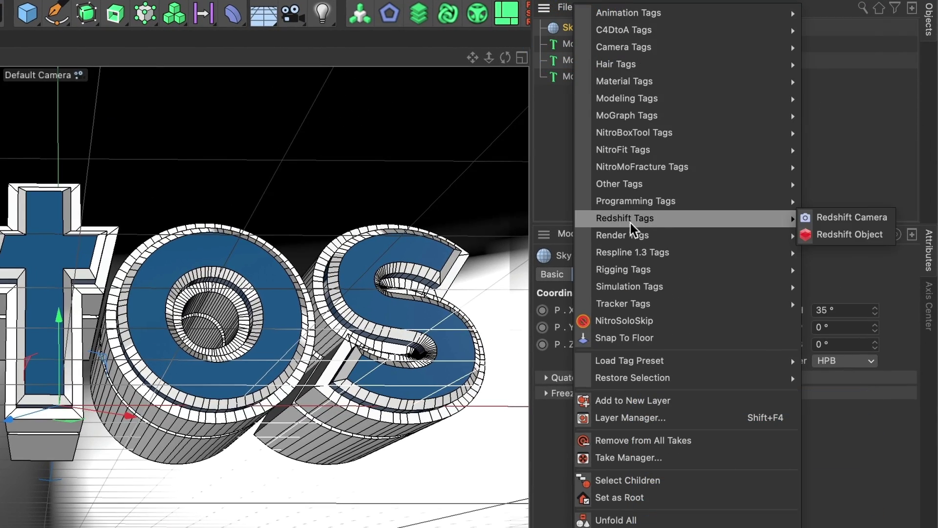
mouse_move(622, 235)
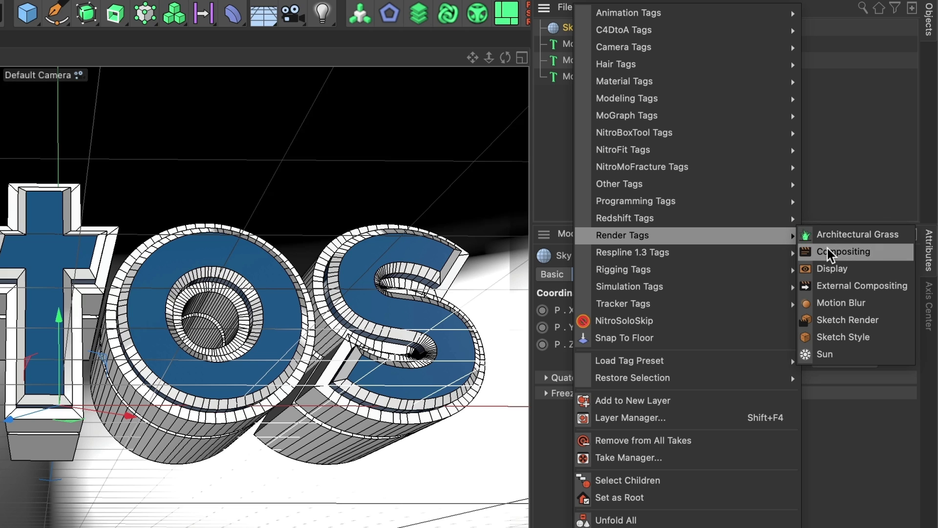
Give the Sky a Compositing tag with Seen by Camera turned off, and check the viewport render
click(851, 256)
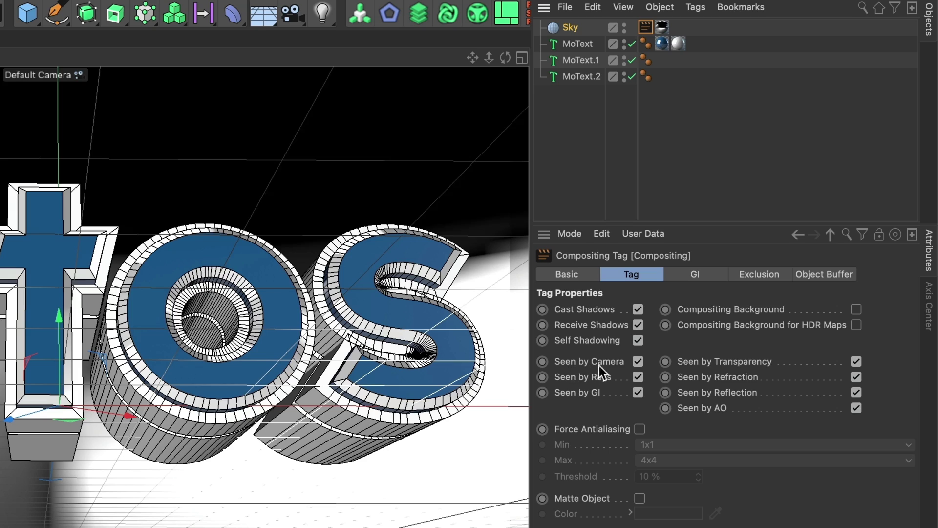
click(638, 361)
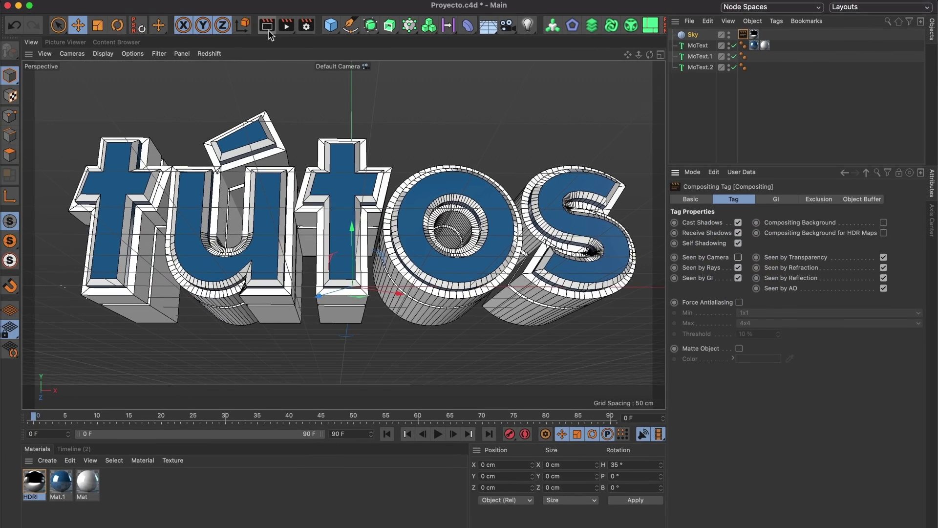
click(260, 25)
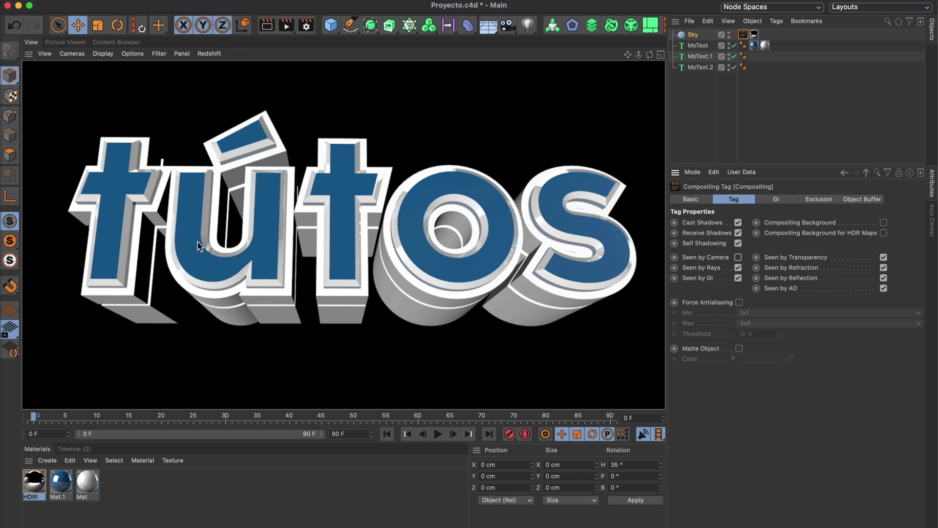
click(275, 334)
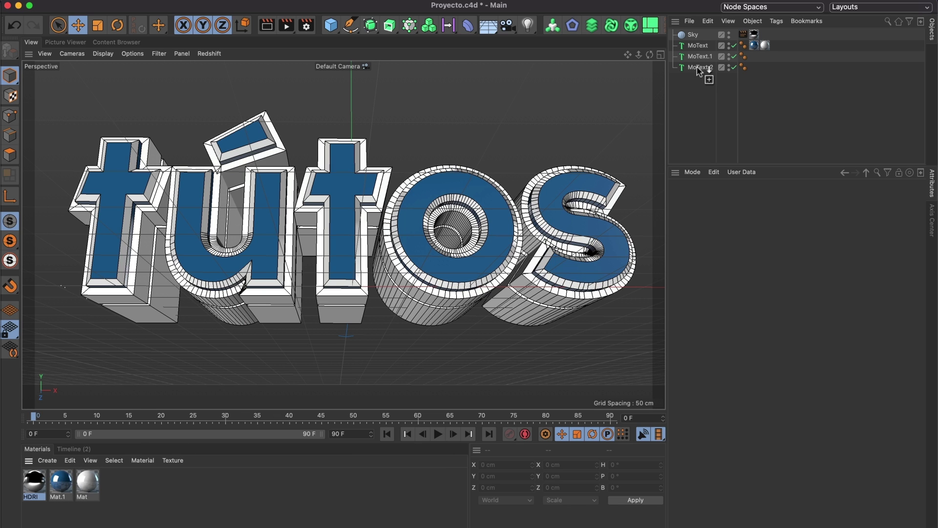
Apply blue Mat.1 to MoText.2 and white Mat to MoText.1
drag(61, 482, 704, 68)
drag(92, 486, 709, 58)
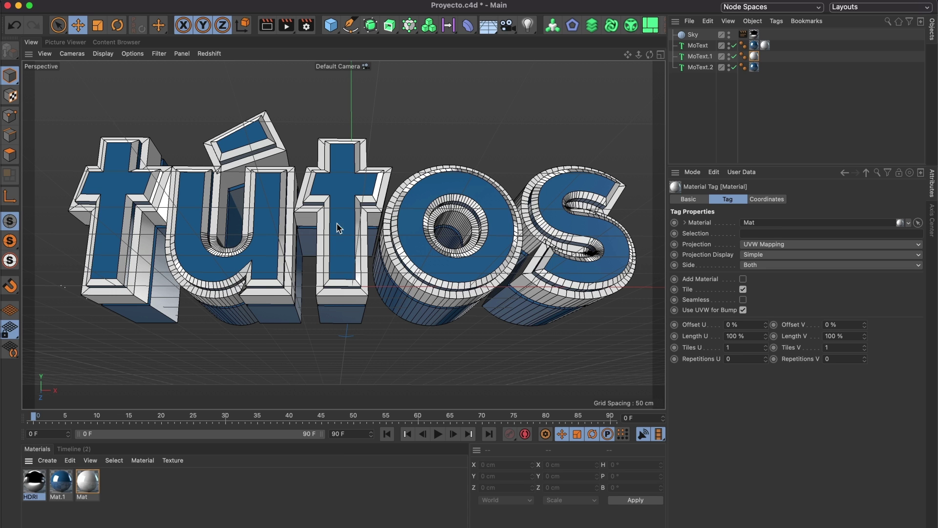
click(305, 24)
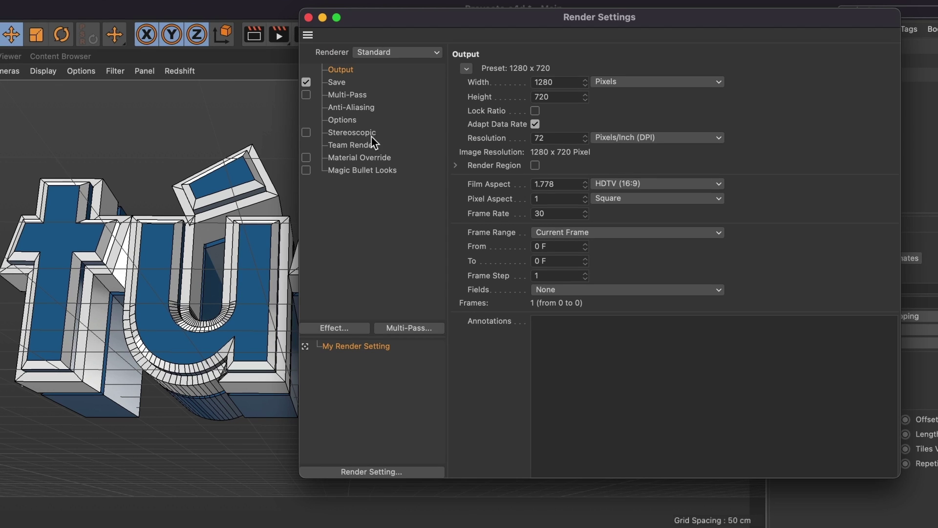
Add Ambient Occlusion and Global Illumination render effects, then render a preview of the tútos text
click(334, 328)
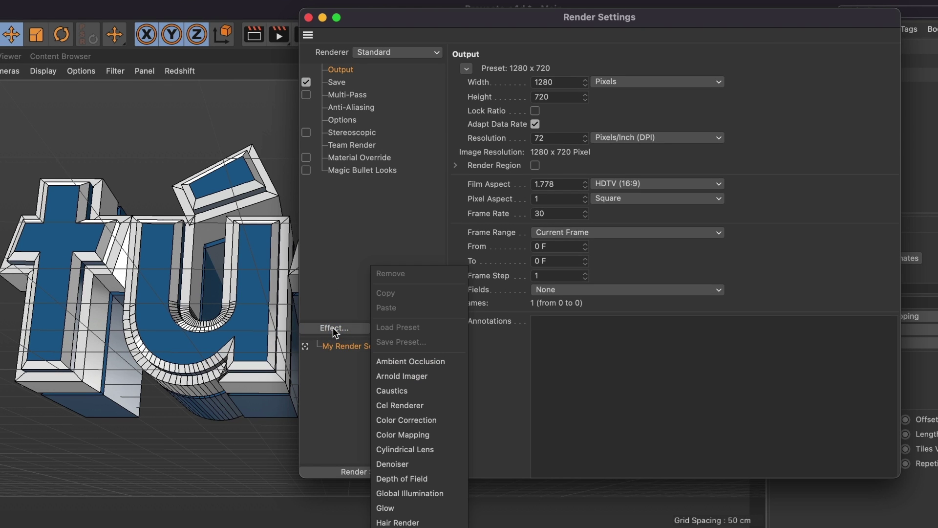
click(385, 361)
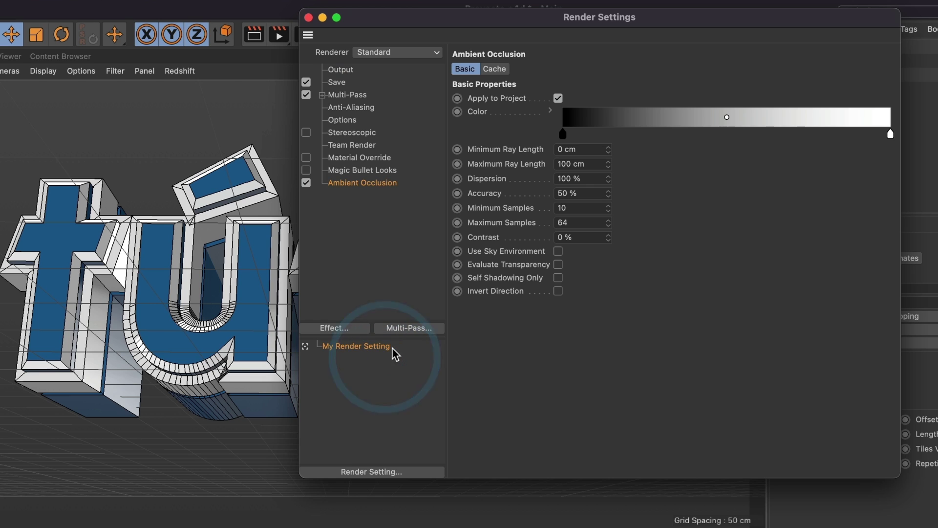
click(342, 330)
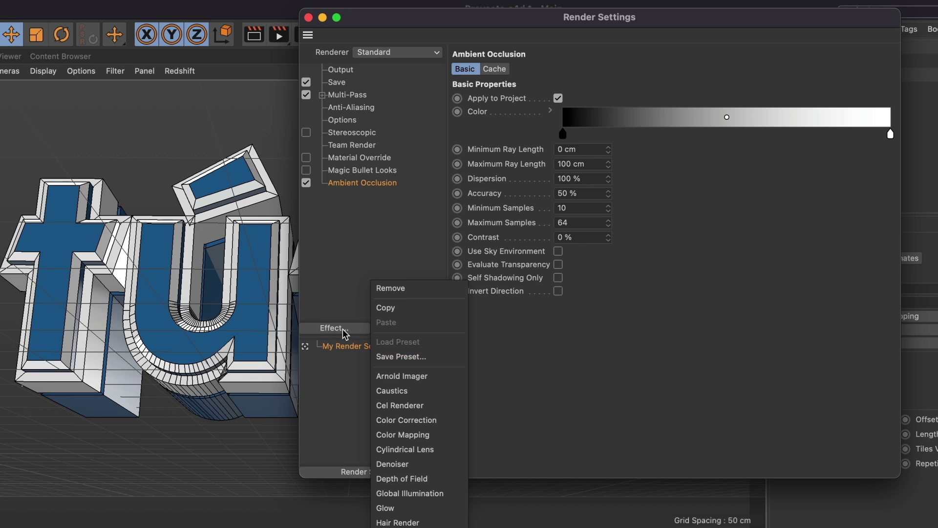
click(406, 493)
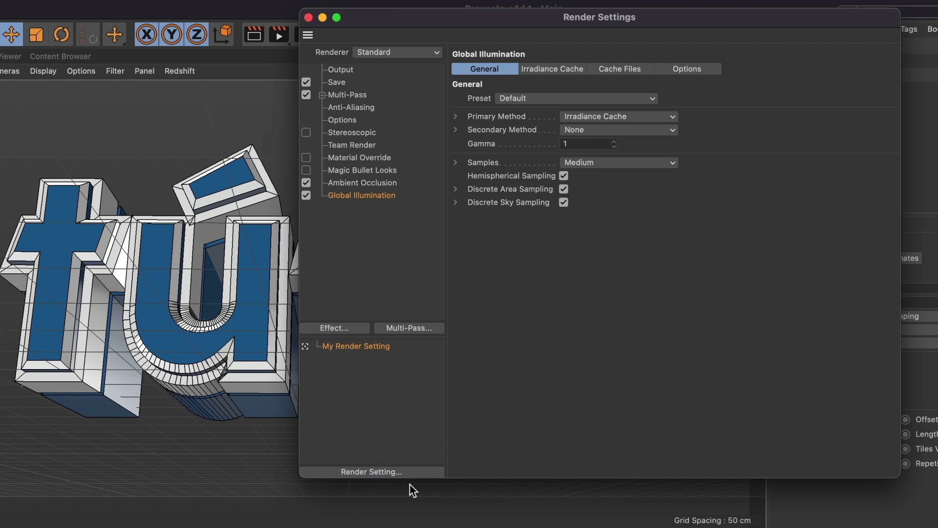
click(350, 182)
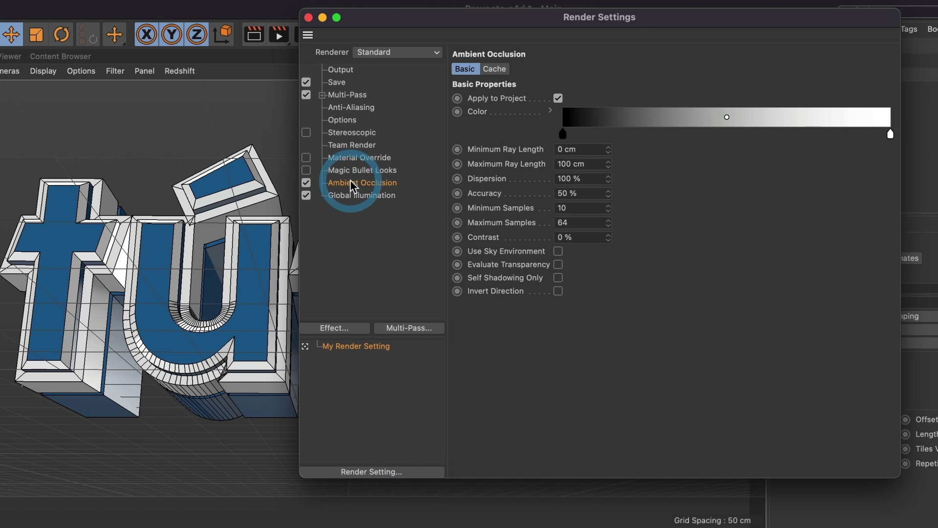
click(350, 195)
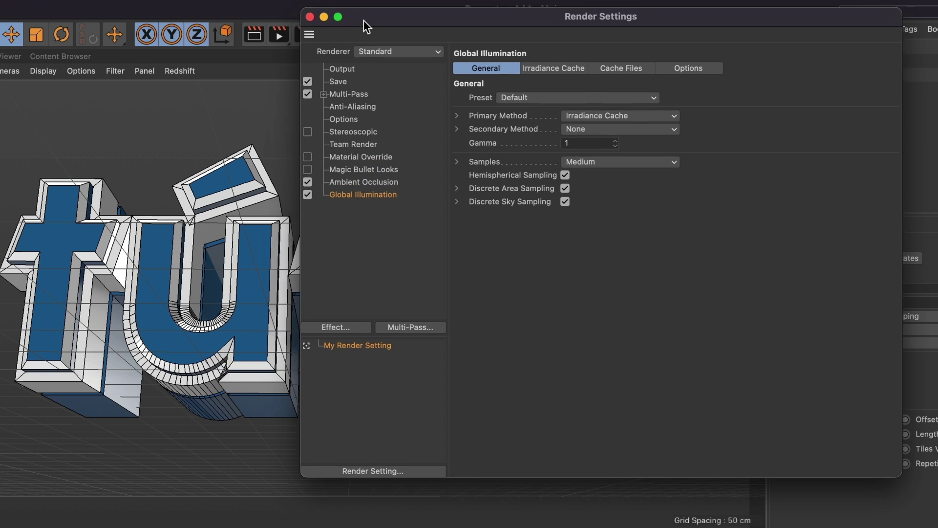
drag(364, 18, 539, 44)
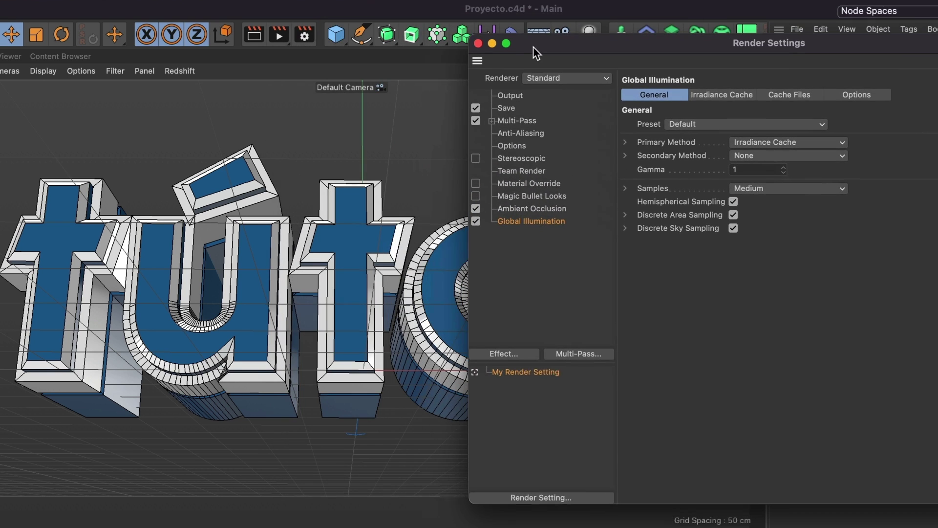
click(260, 32)
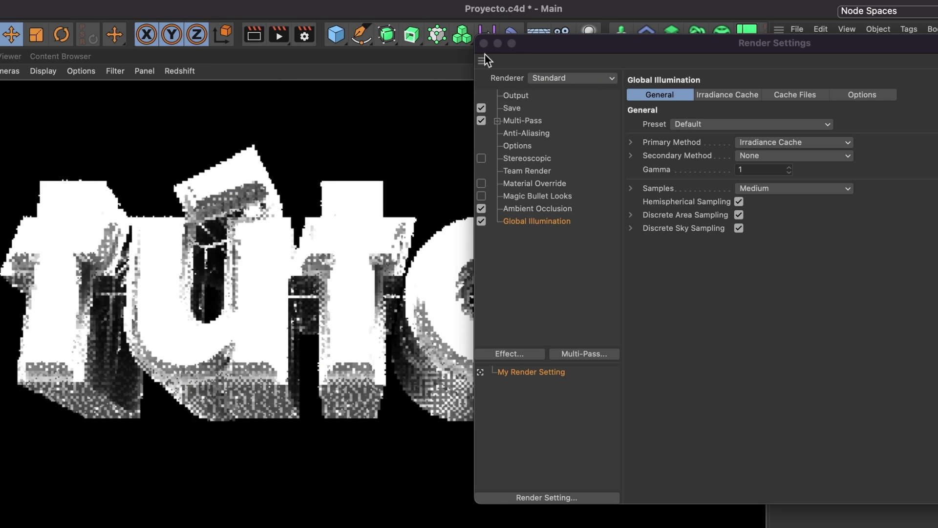
click(484, 43)
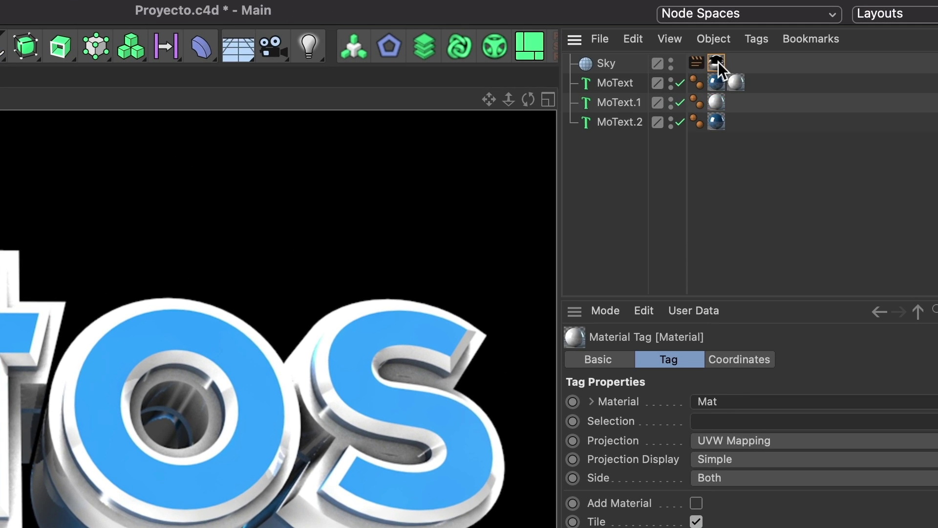
Set the Sky's HDRI bitmap shader to exposure -0.5, black point 0.2 and white point 2
click(718, 62)
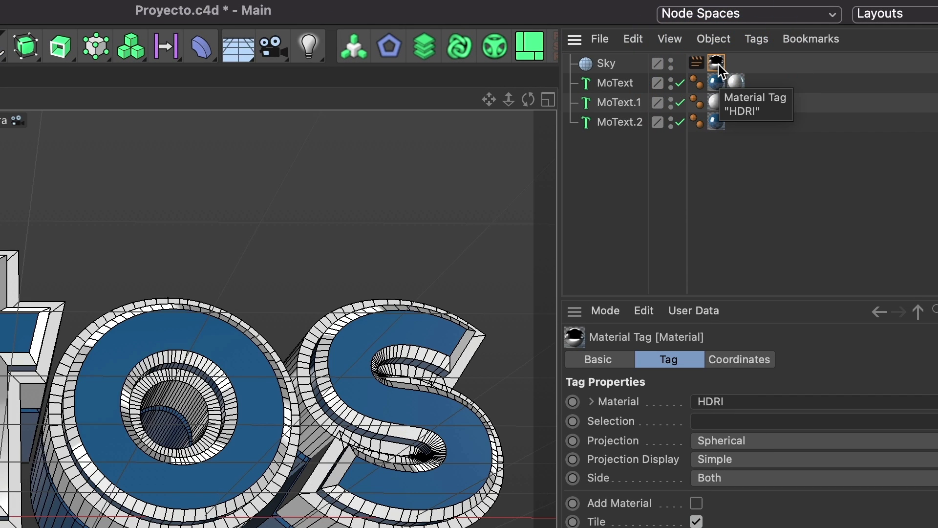
double_click(718, 62)
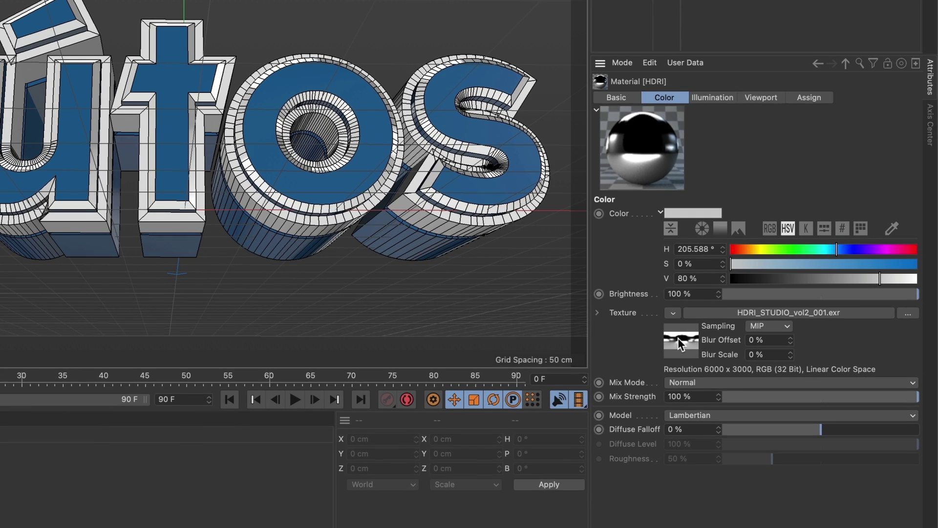
click(679, 338)
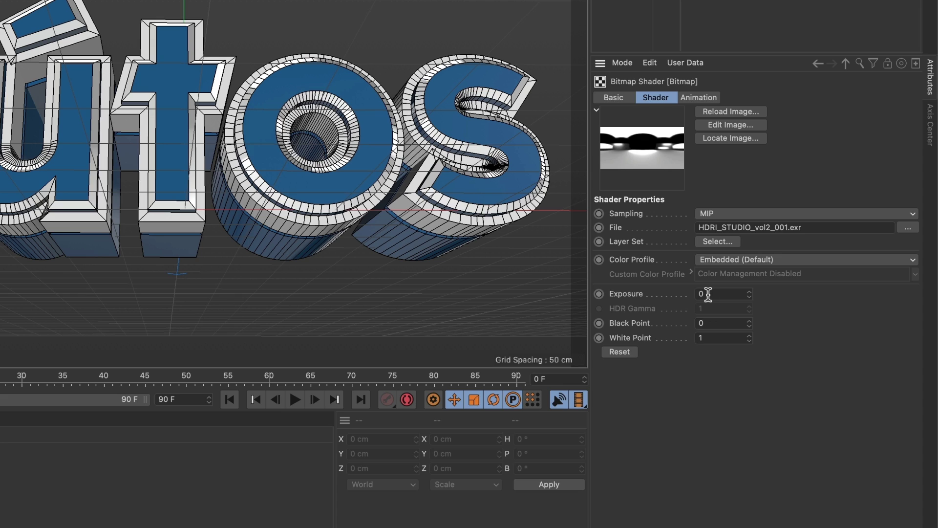
click(689, 294)
text(-.5)
key(Return)
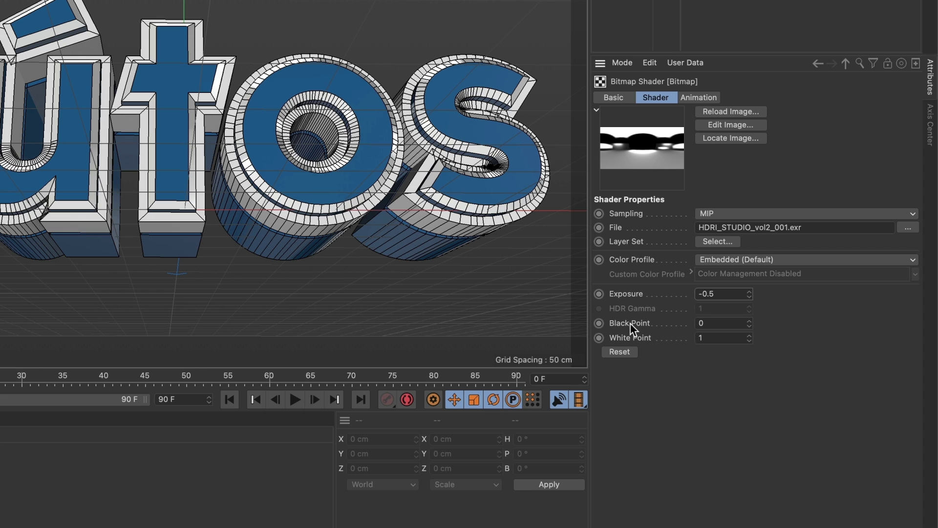
click(691, 325)
text(.2)
key(Return)
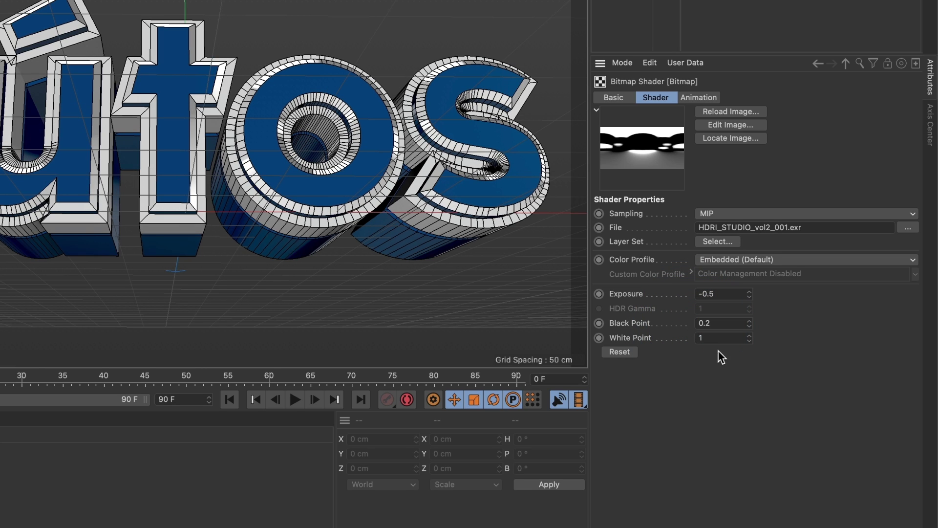
click(715, 339)
click(697, 342)
text(2)
key(Return)
click(722, 353)
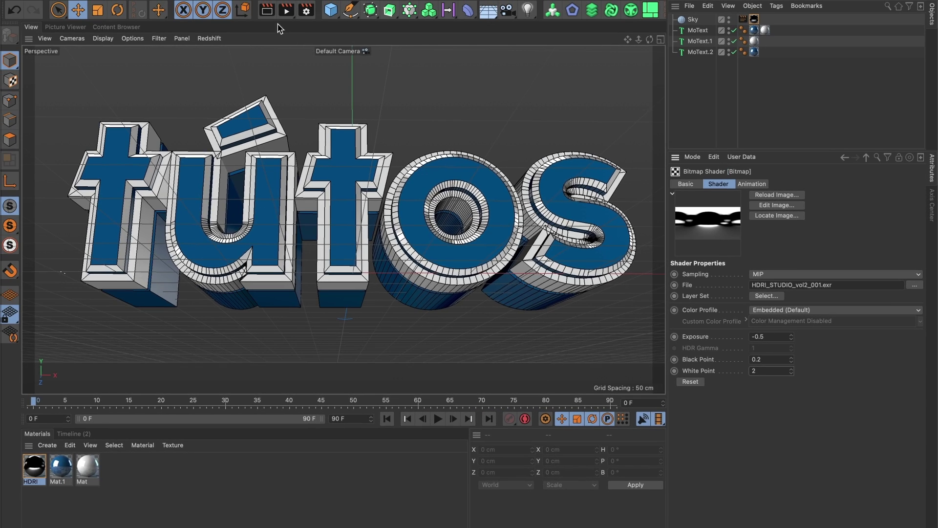
Render a preview of the adjusted lighting and switch HDRI sampling to Circle
click(267, 10)
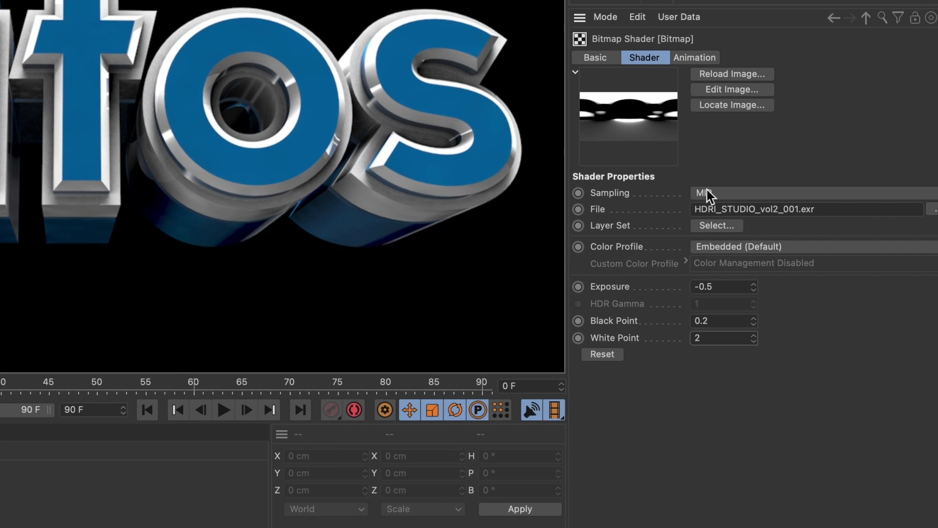
click(761, 190)
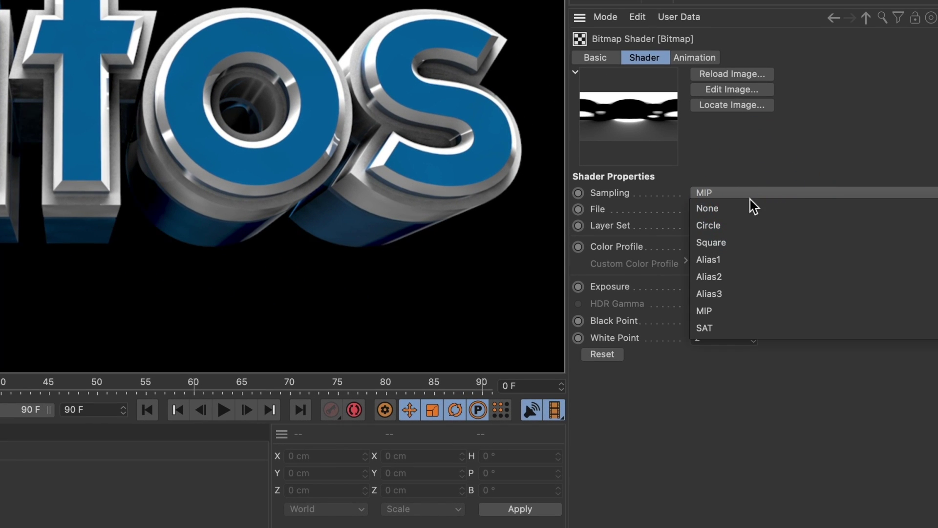
click(730, 228)
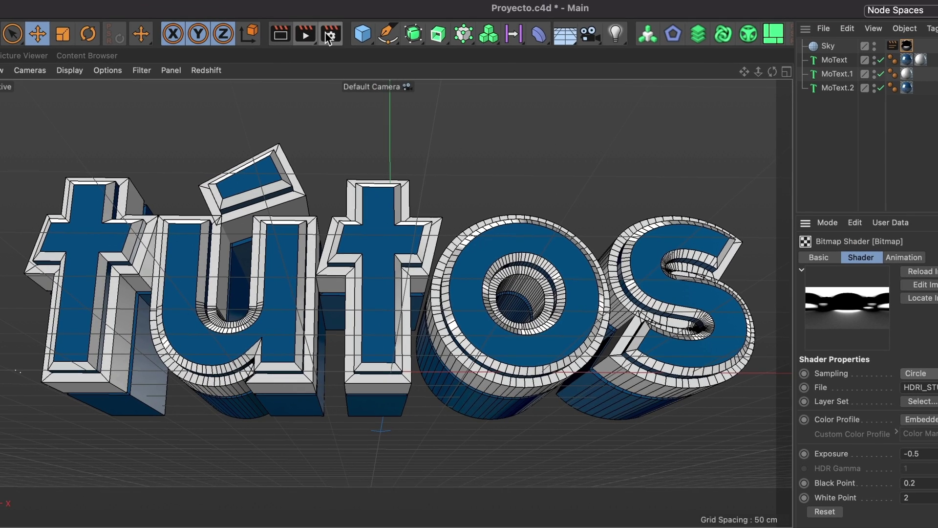
Raise Ambient Occlusion maximum samples to 200 and render the final preview
click(326, 34)
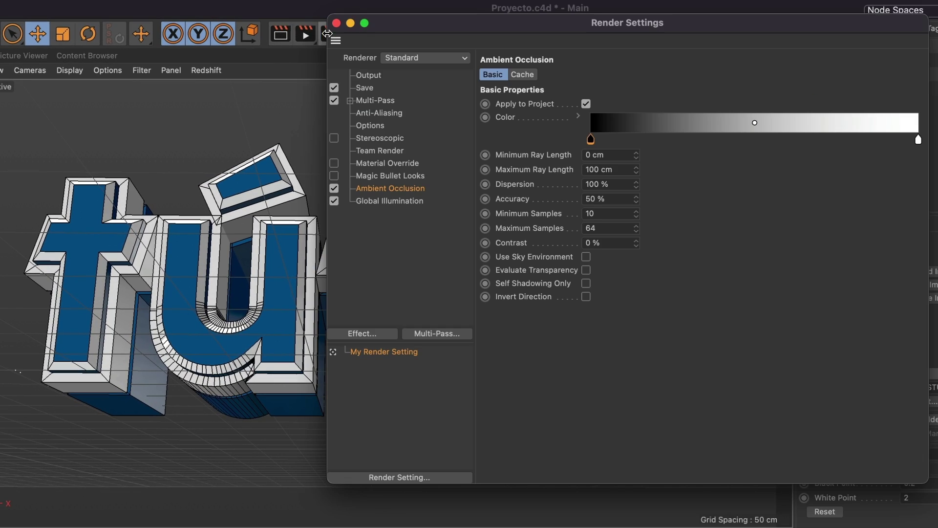
click(369, 186)
drag(611, 230, 567, 229)
text(200)
click(692, 214)
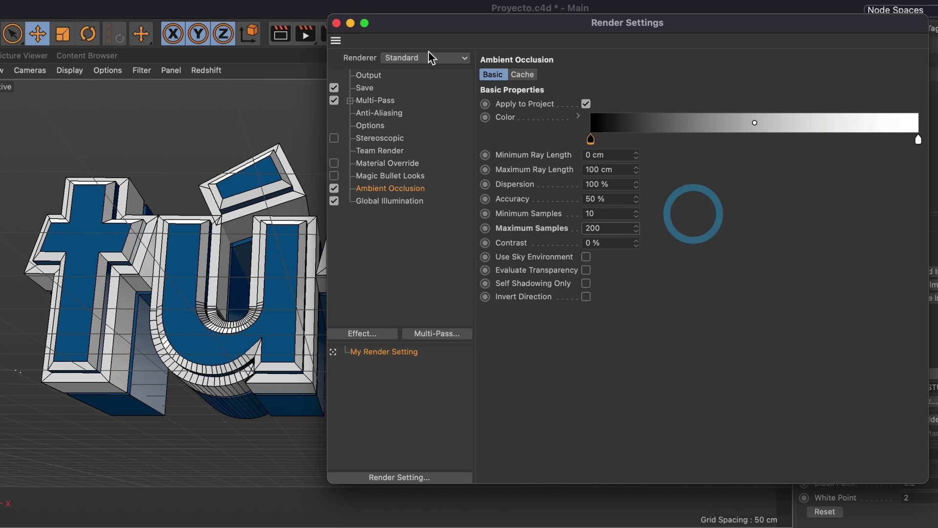
click(336, 23)
click(286, 33)
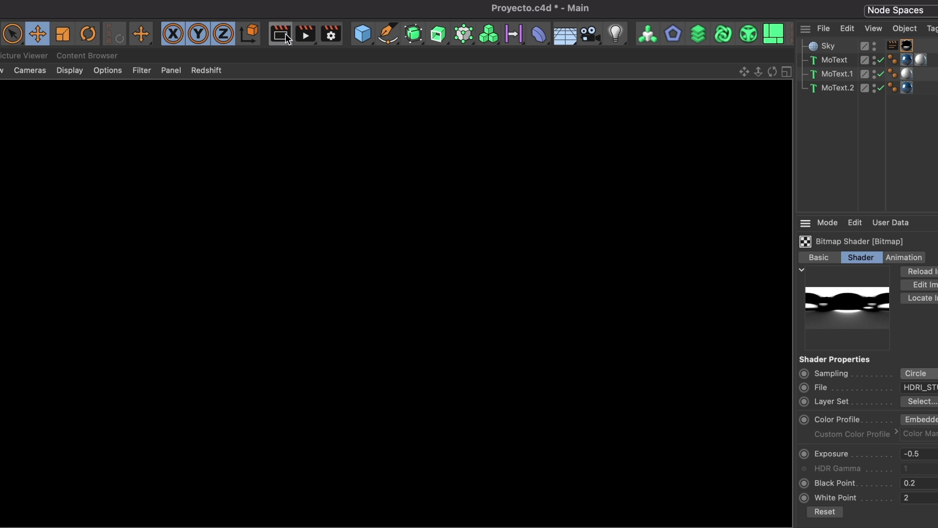